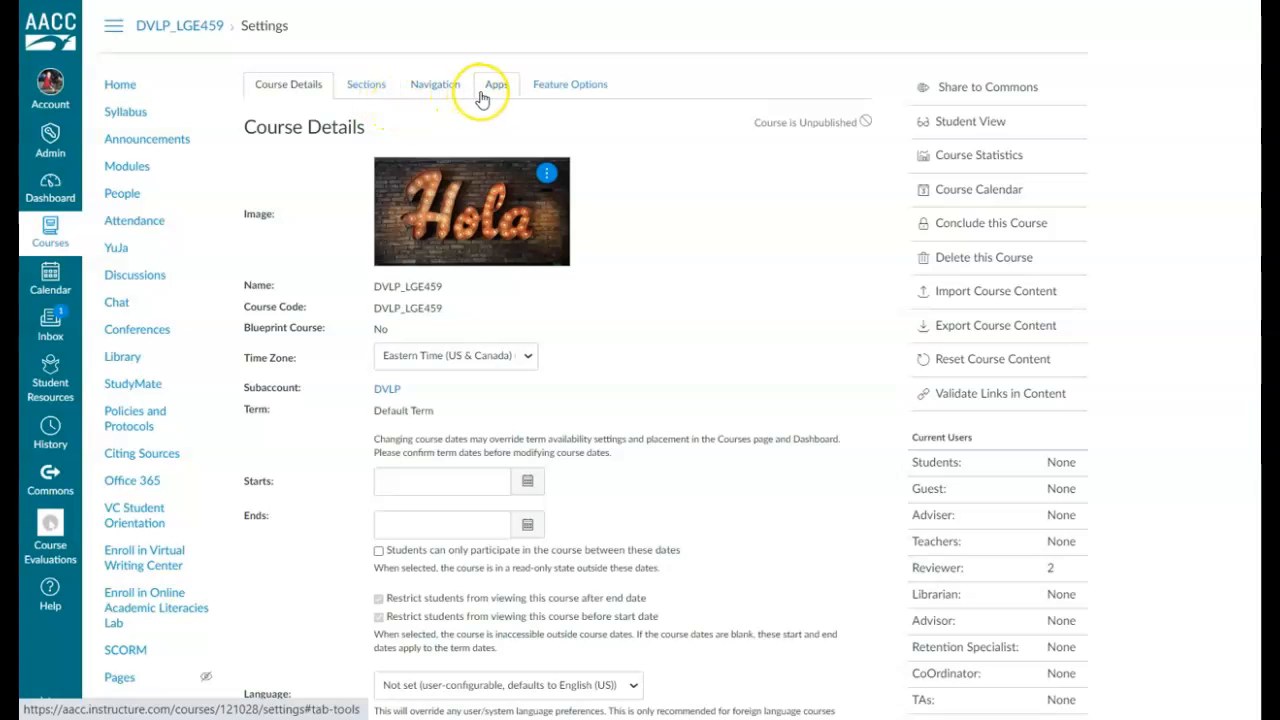
Find YouTube among the course's external apps and add it under the name YouTube.
left_click(483, 88)
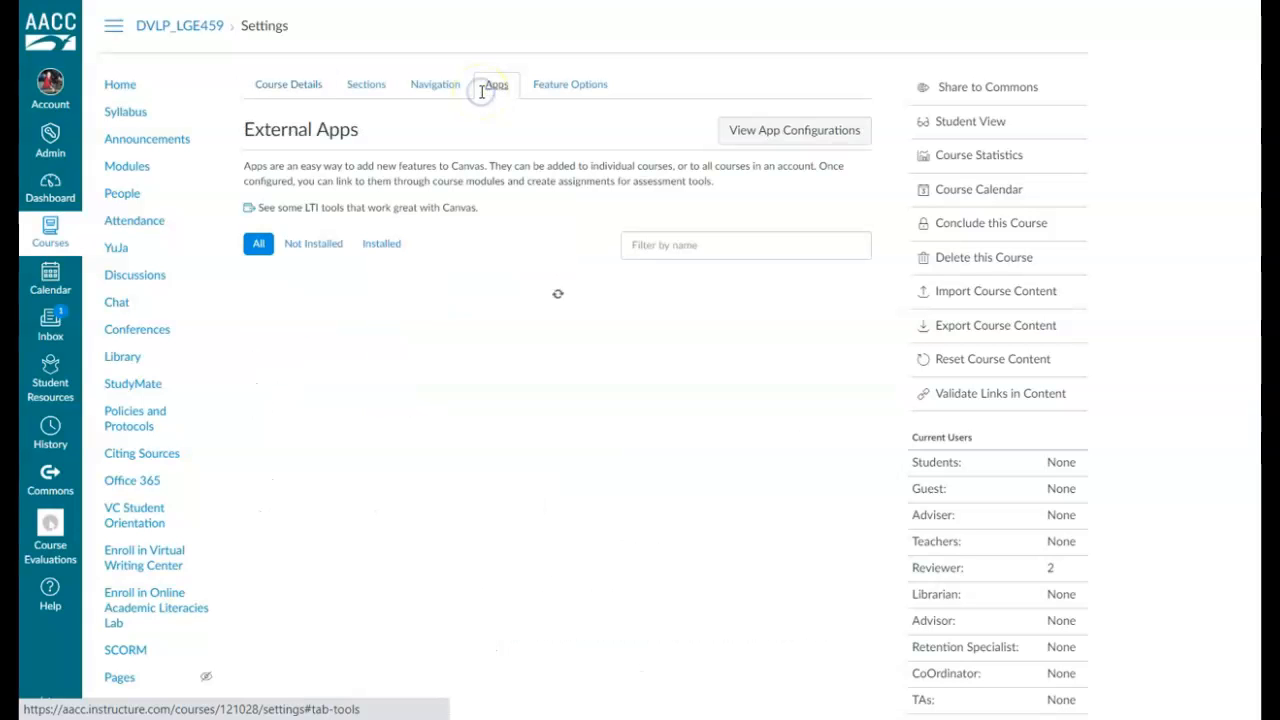
left_click(740, 244)
type("youtu")
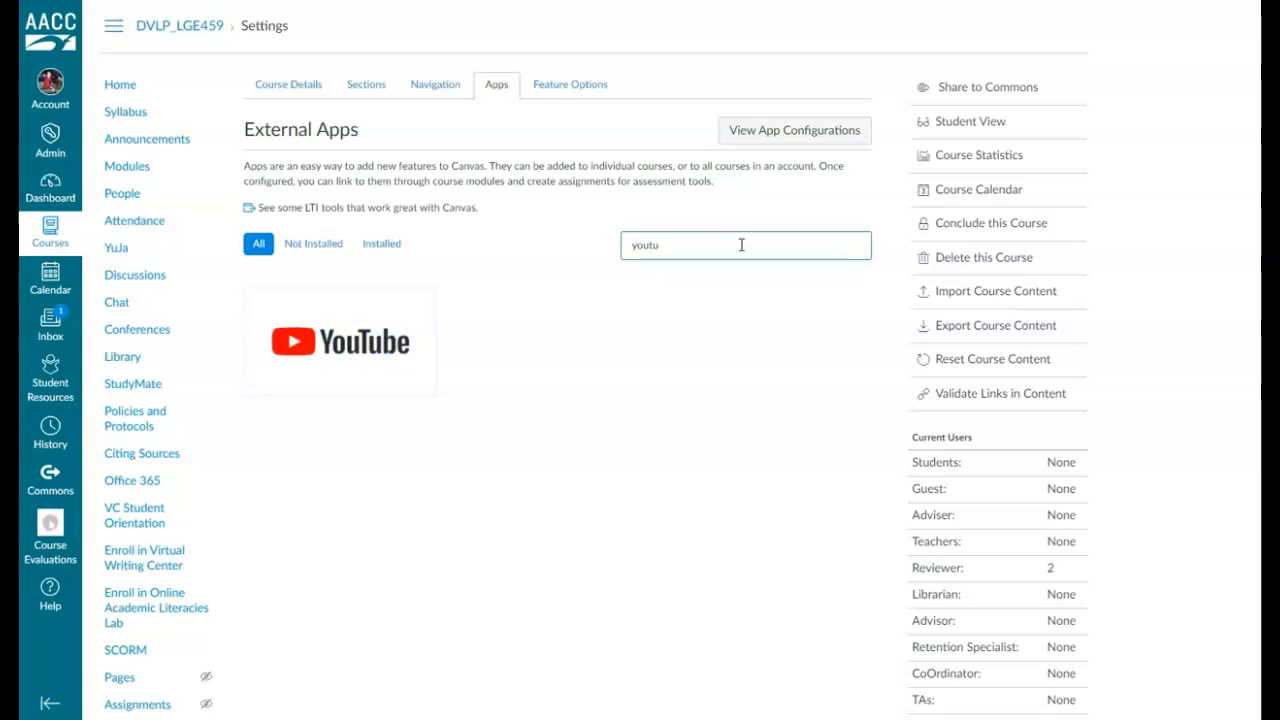
type("b")
left_click(350, 343)
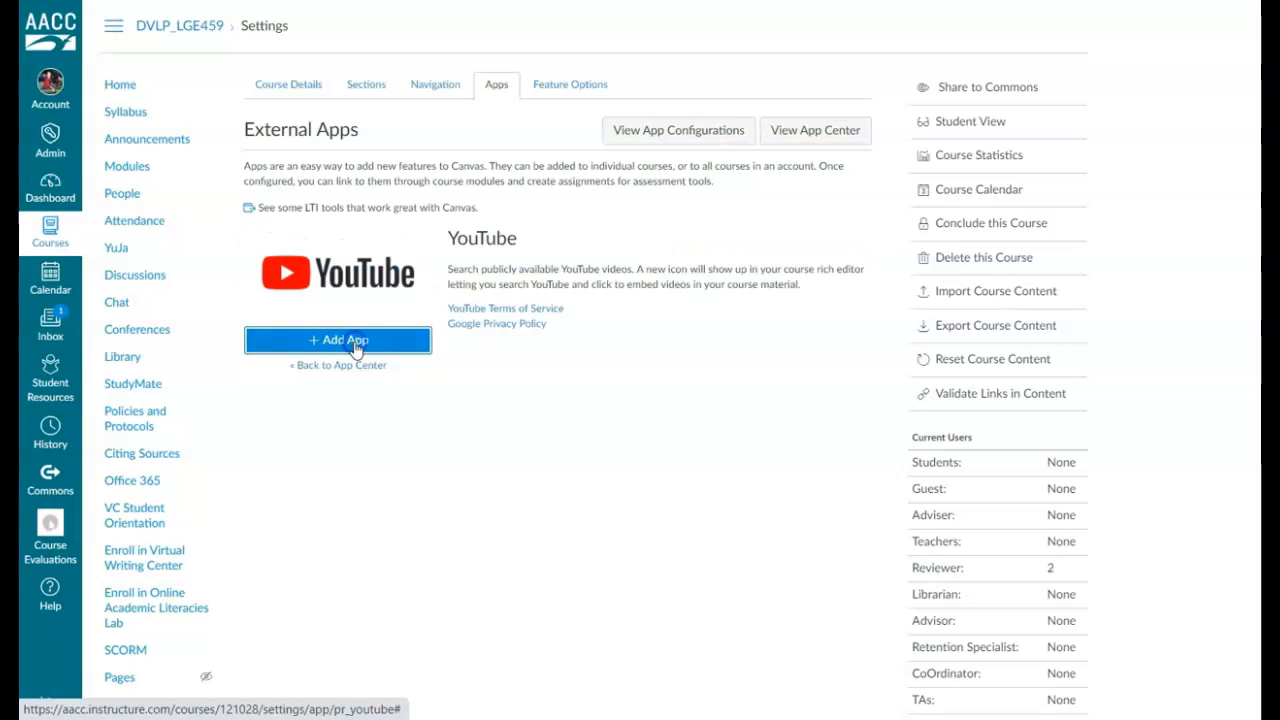
left_click(322, 347)
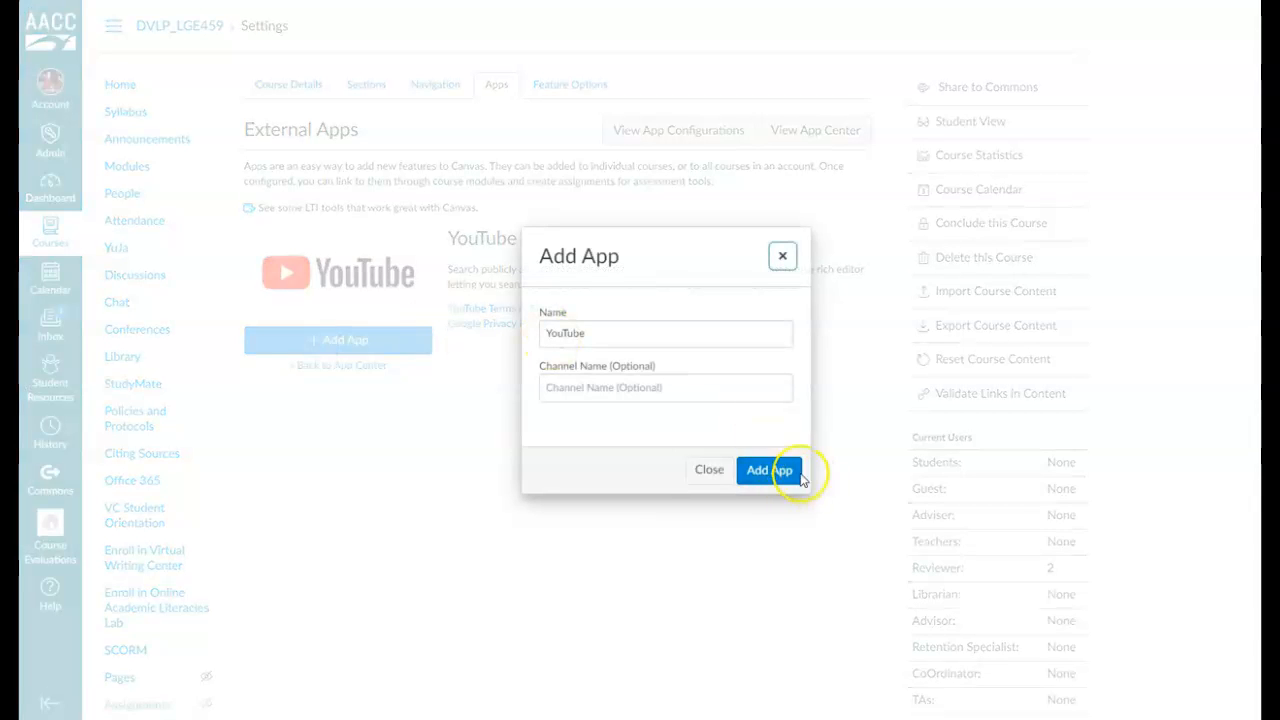
left_click(769, 470)
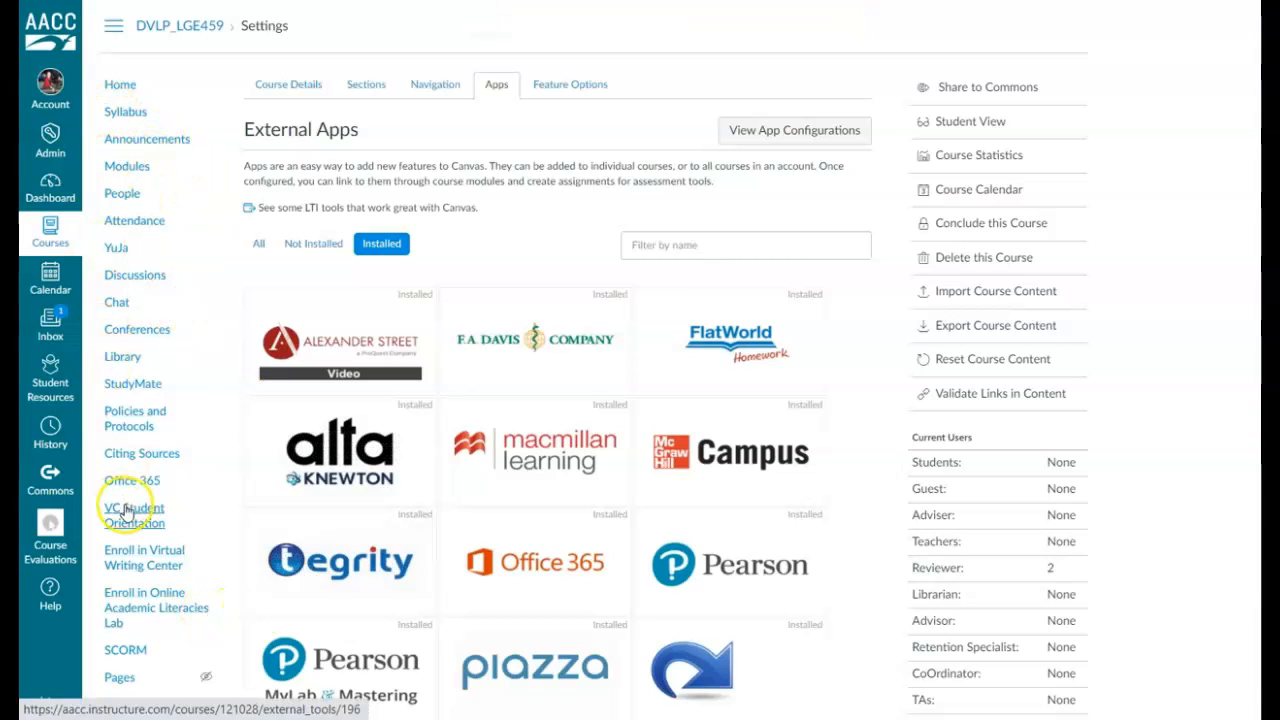
Create a new course page titled SAMPLE with "Youtube" as its first line and an empty line below it.
left_click(117, 677)
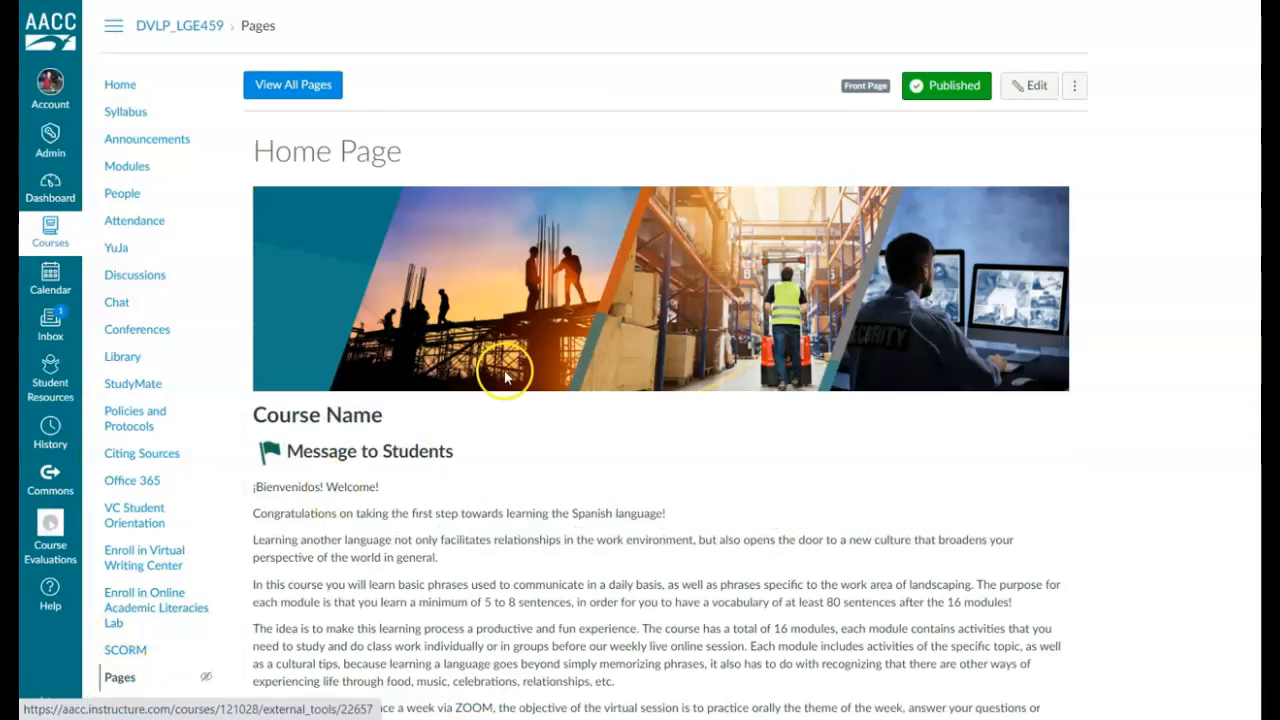
left_click(338, 84)
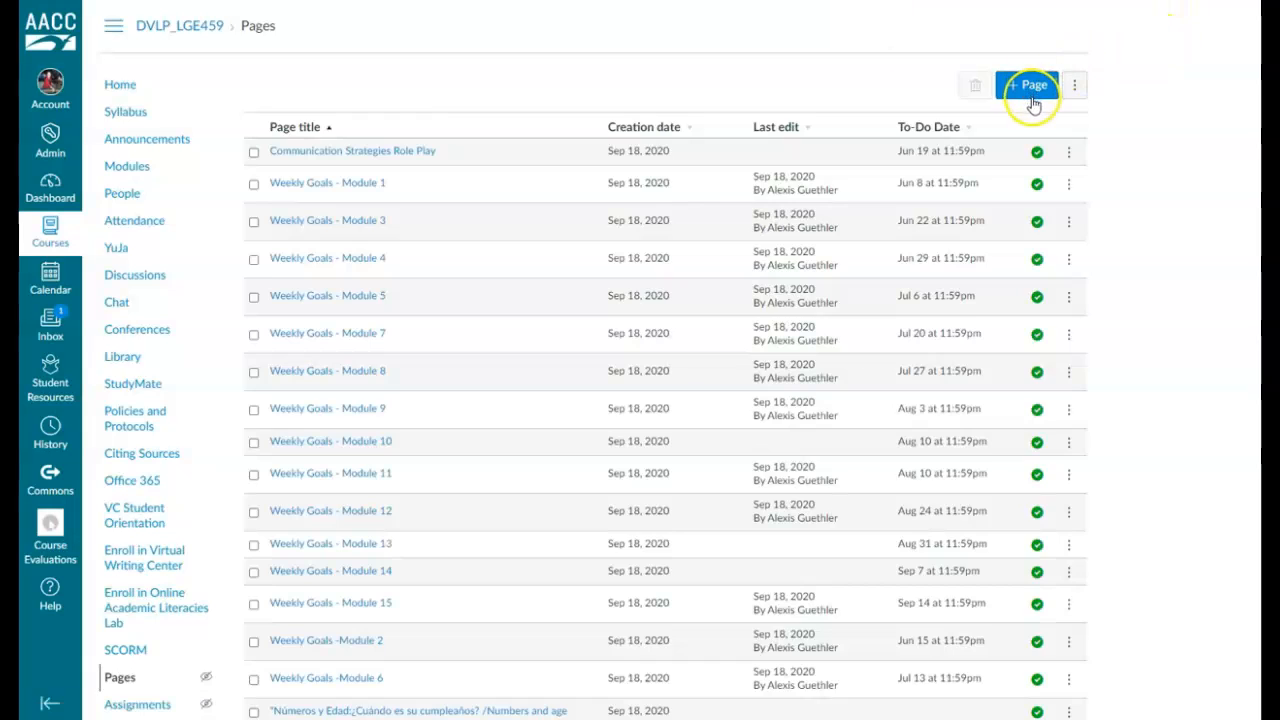
left_click(1033, 88)
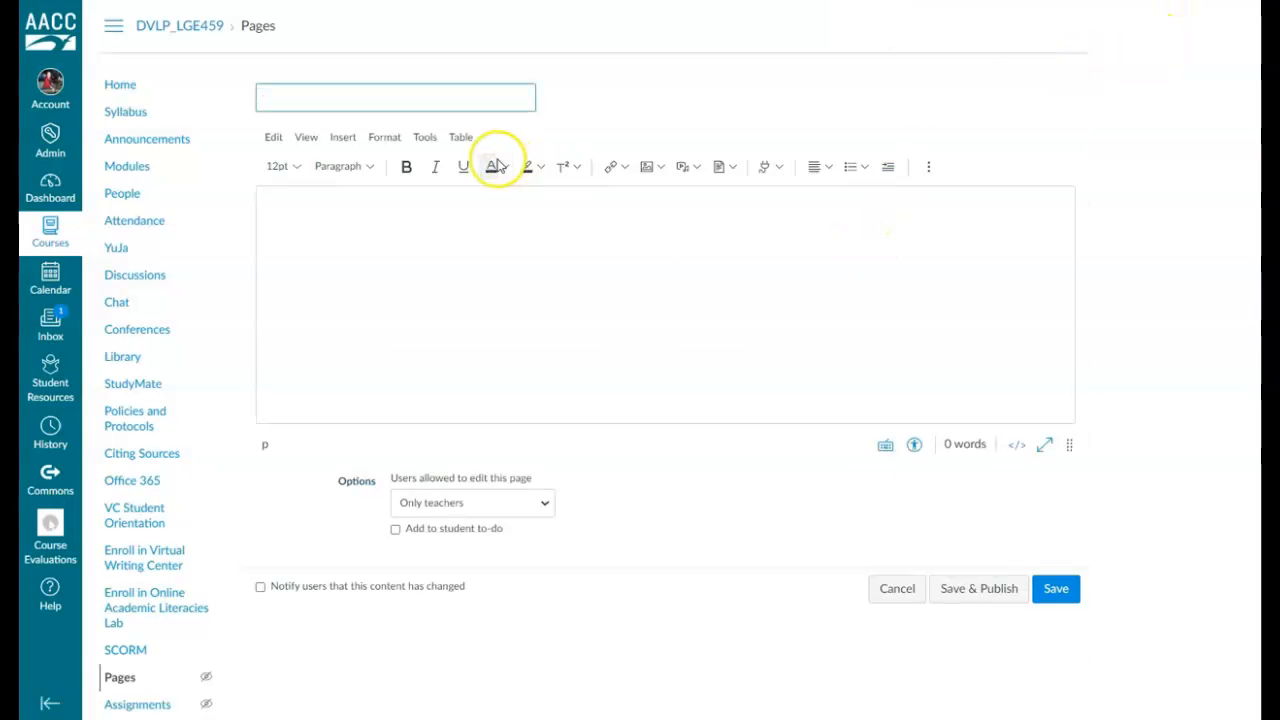
type("S")
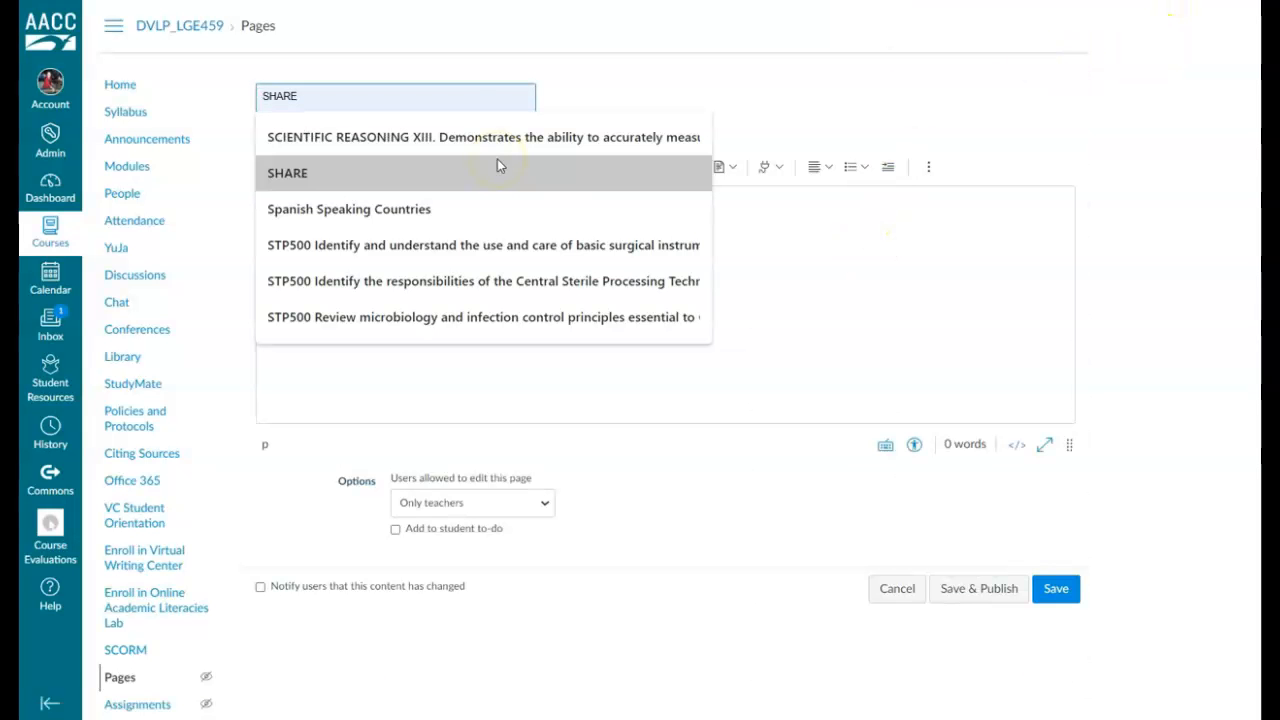
type("Am")
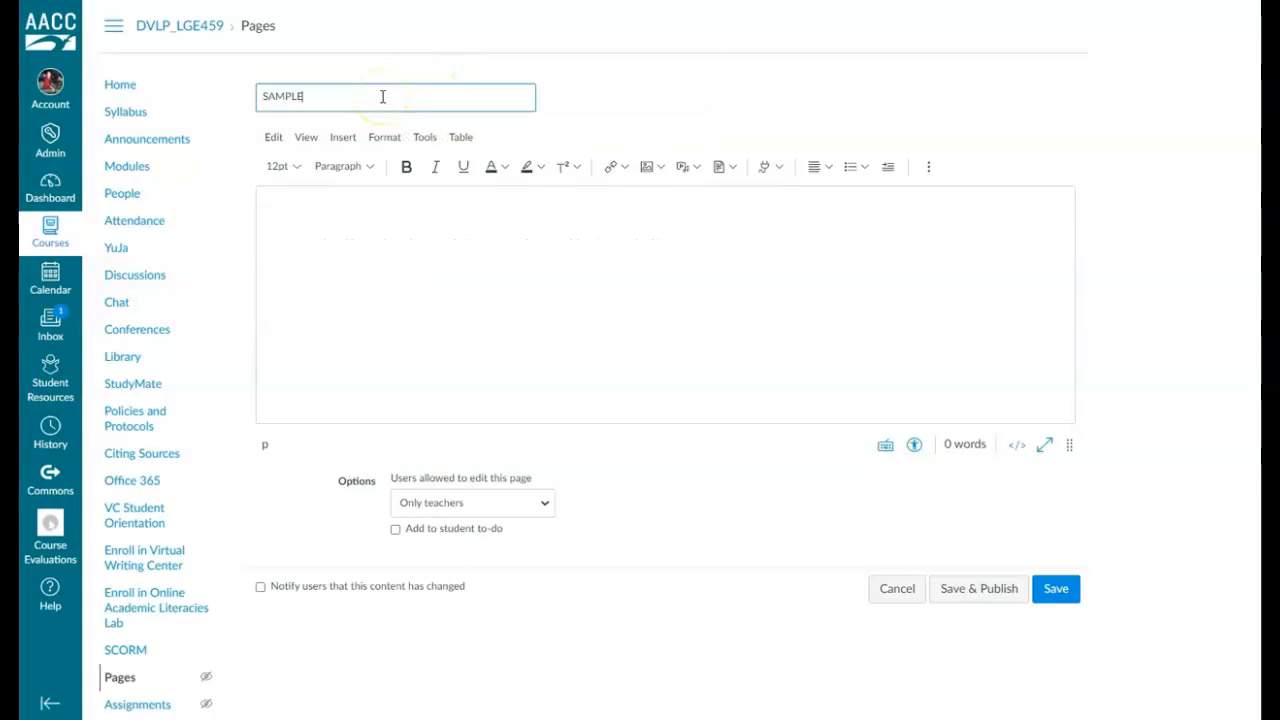
left_click(415, 252)
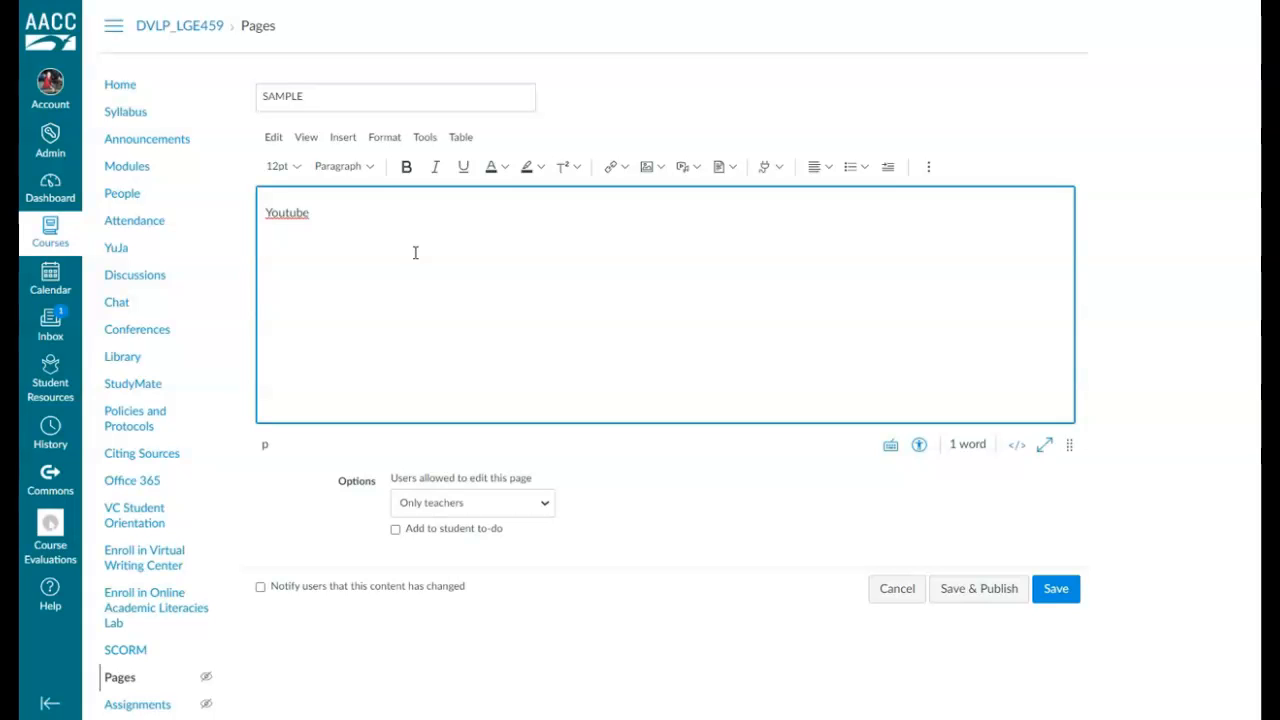
left_click(265, 251)
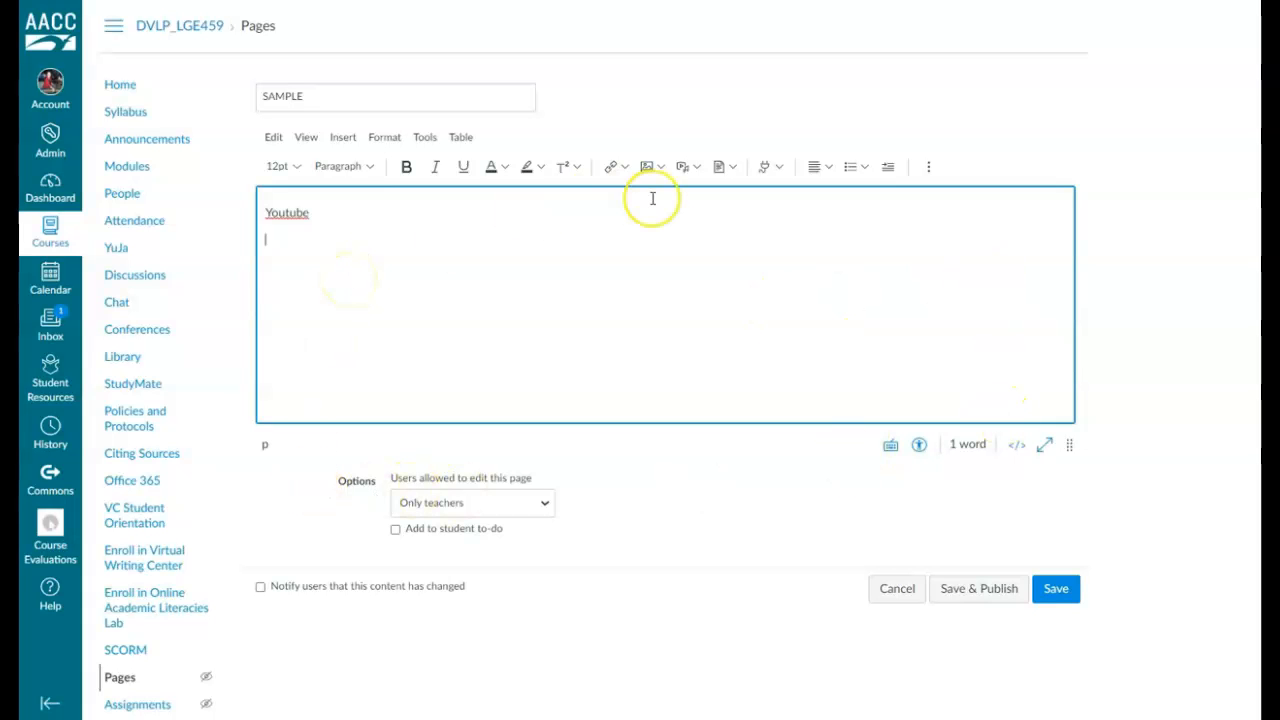
Open the YouTube app from the page editor's list of apps and search it for "cat videos".
left_click(779, 172)
left_click(783, 195)
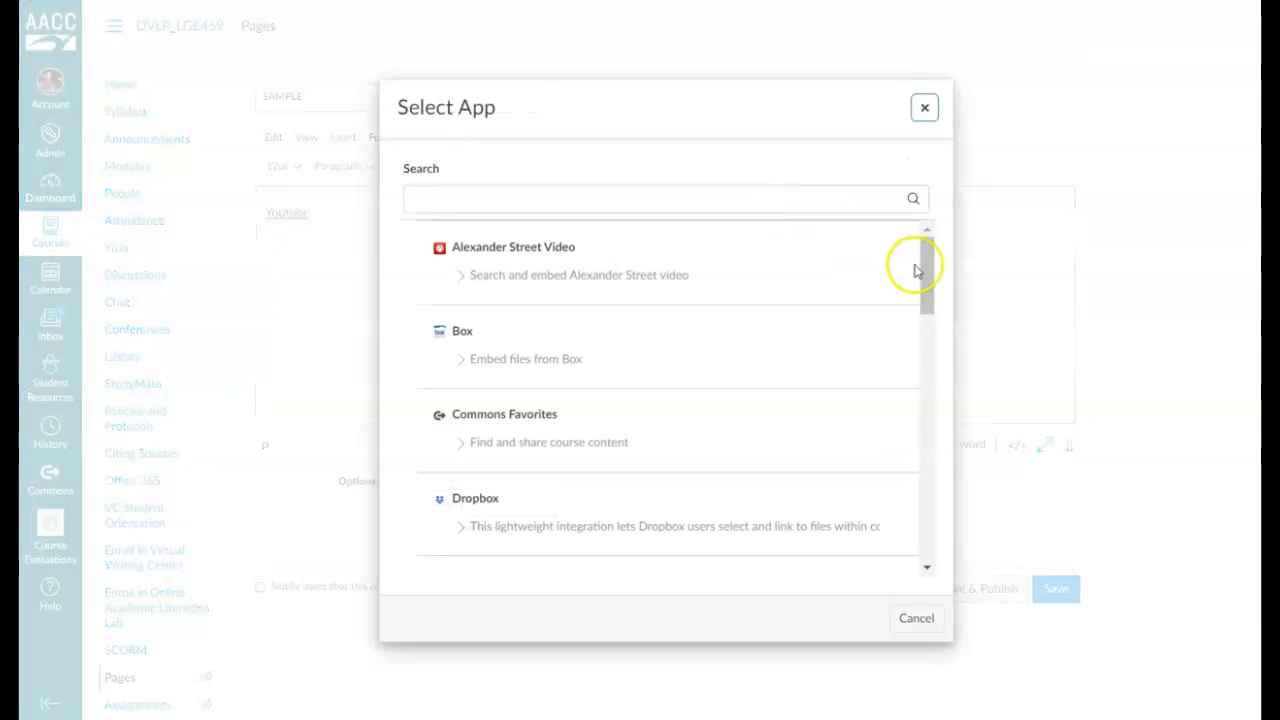
left_click_drag(927, 262, 974, 521)
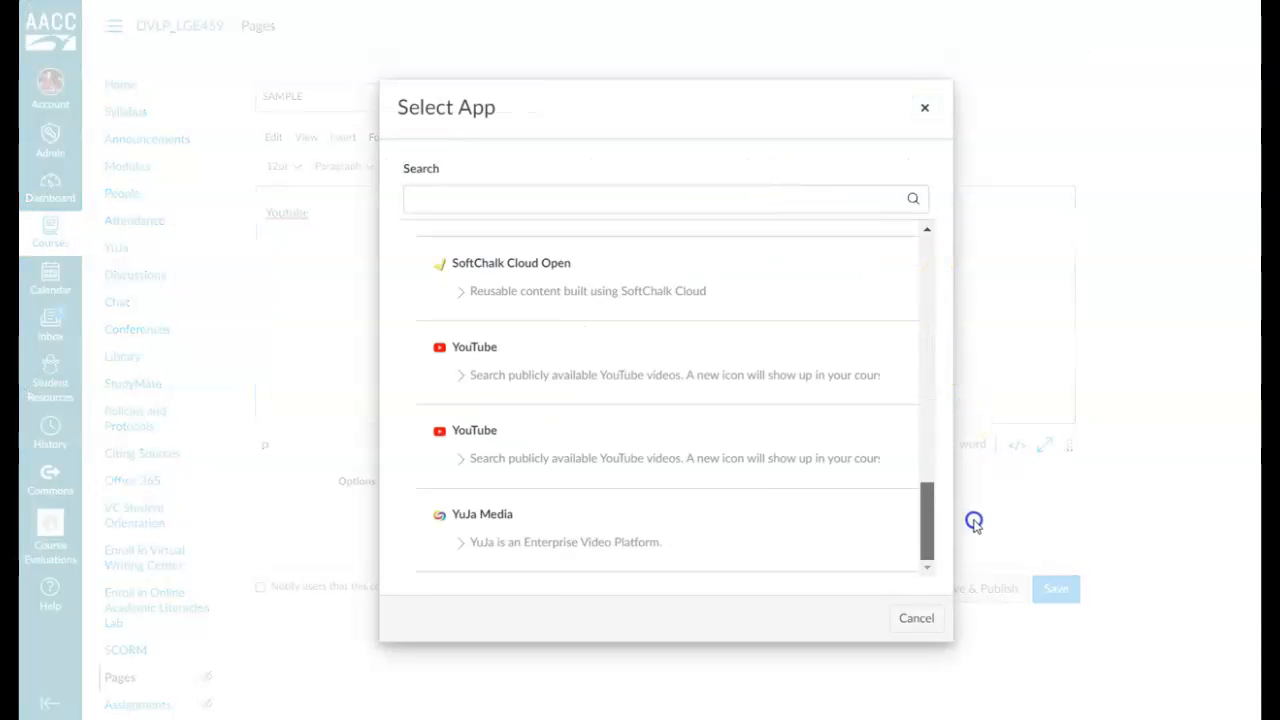
left_click(610, 446)
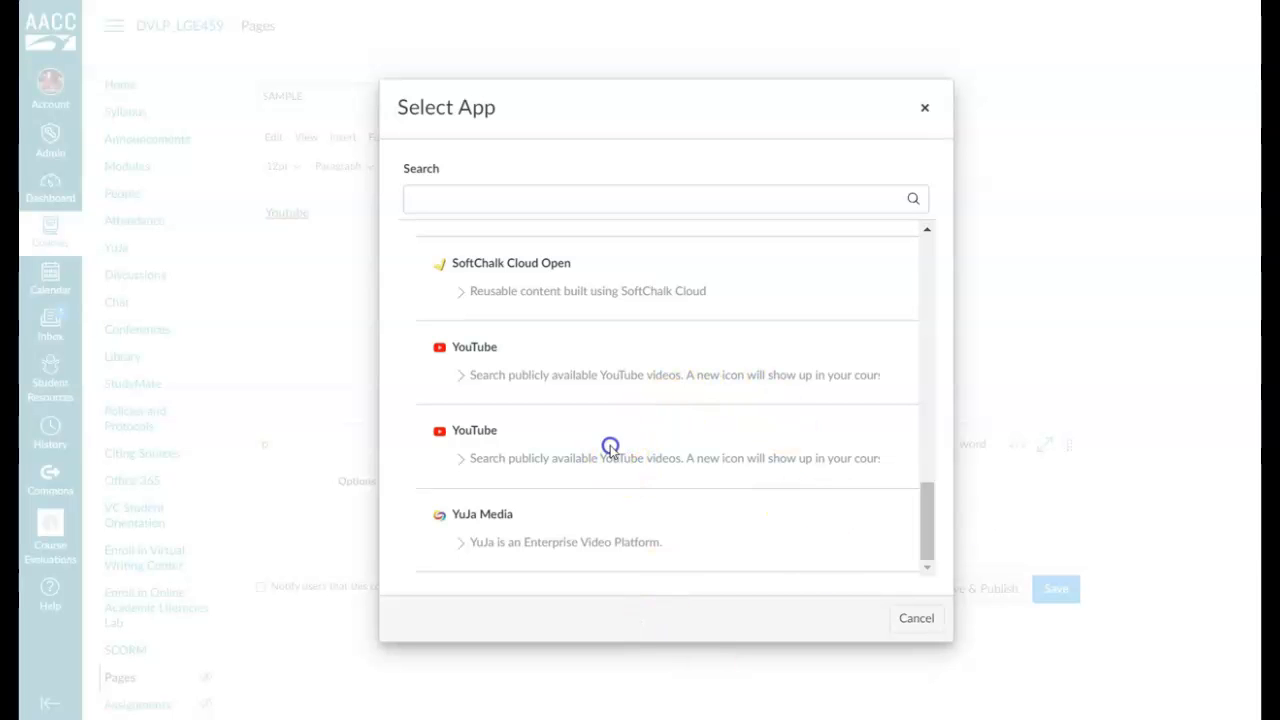
left_click(461, 460)
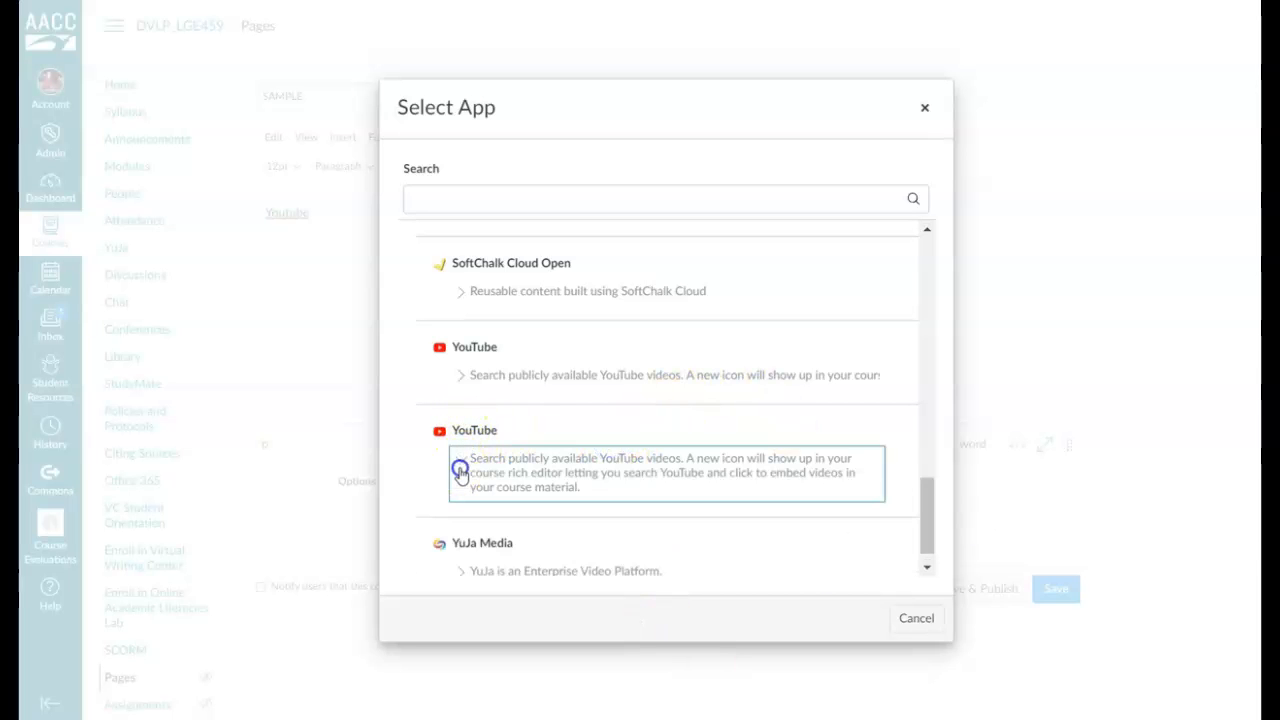
left_click(452, 432)
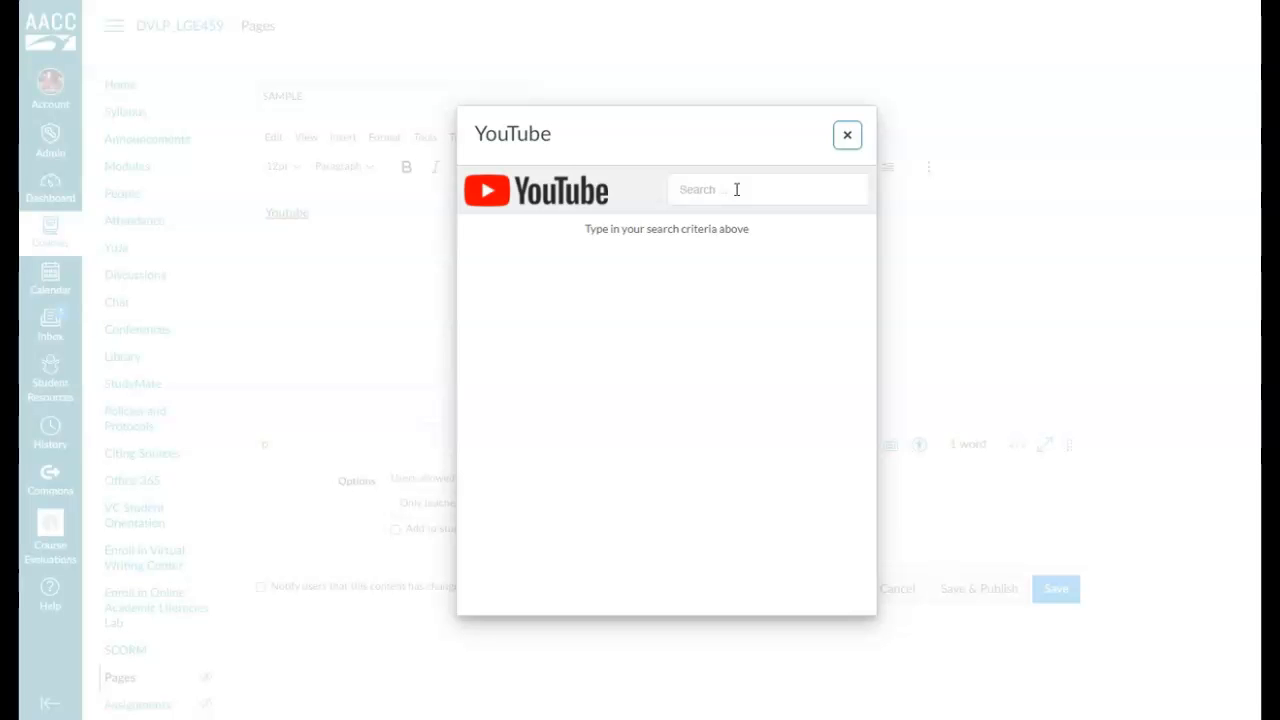
left_click(736, 189)
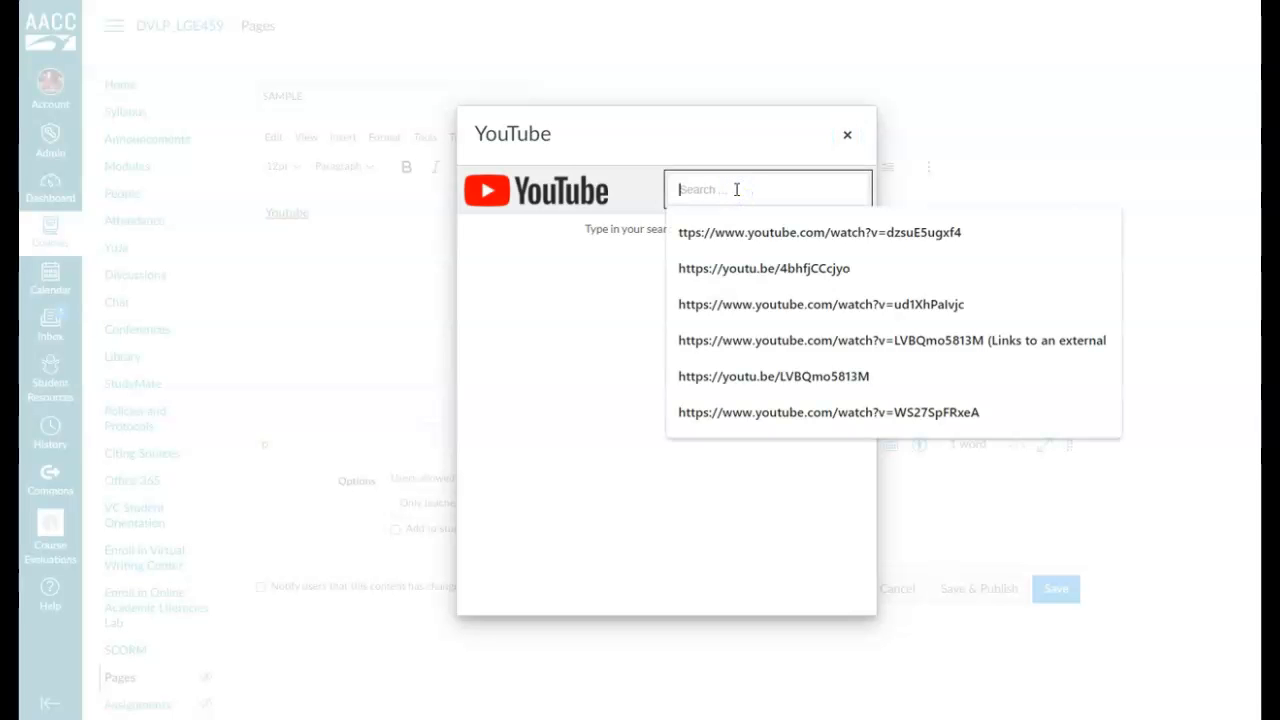
type("cat")
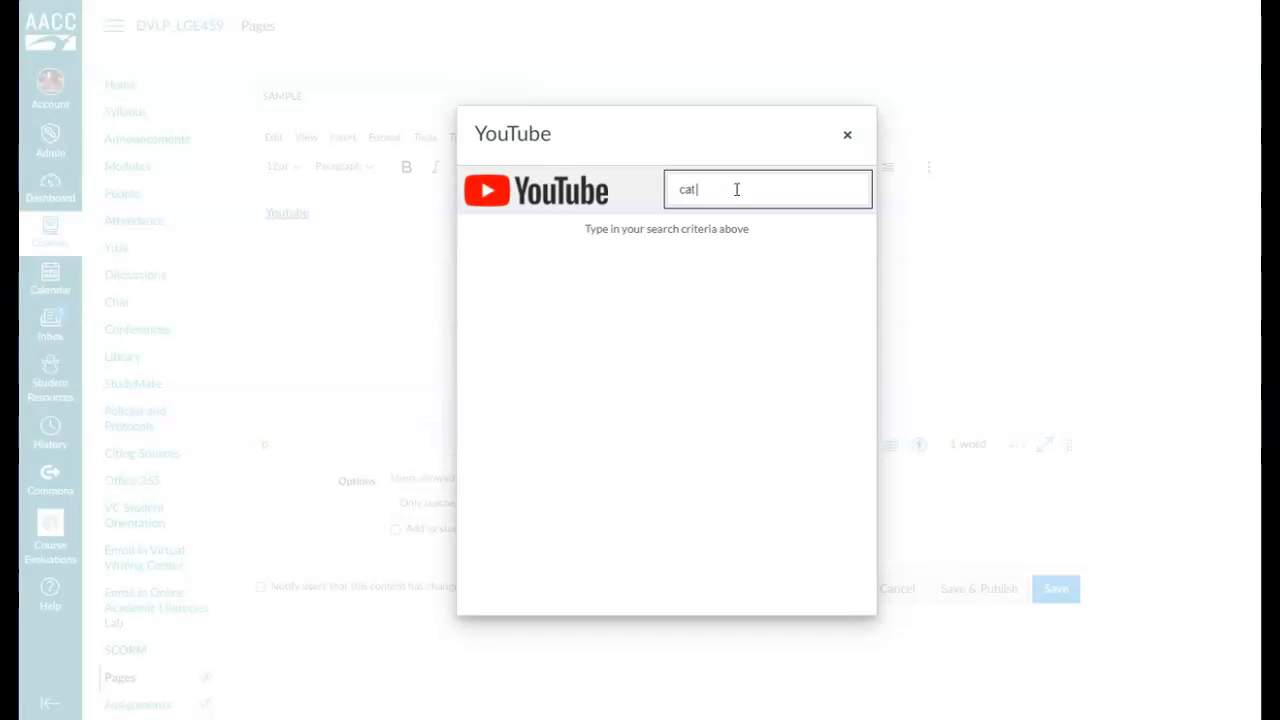
type(" videos")
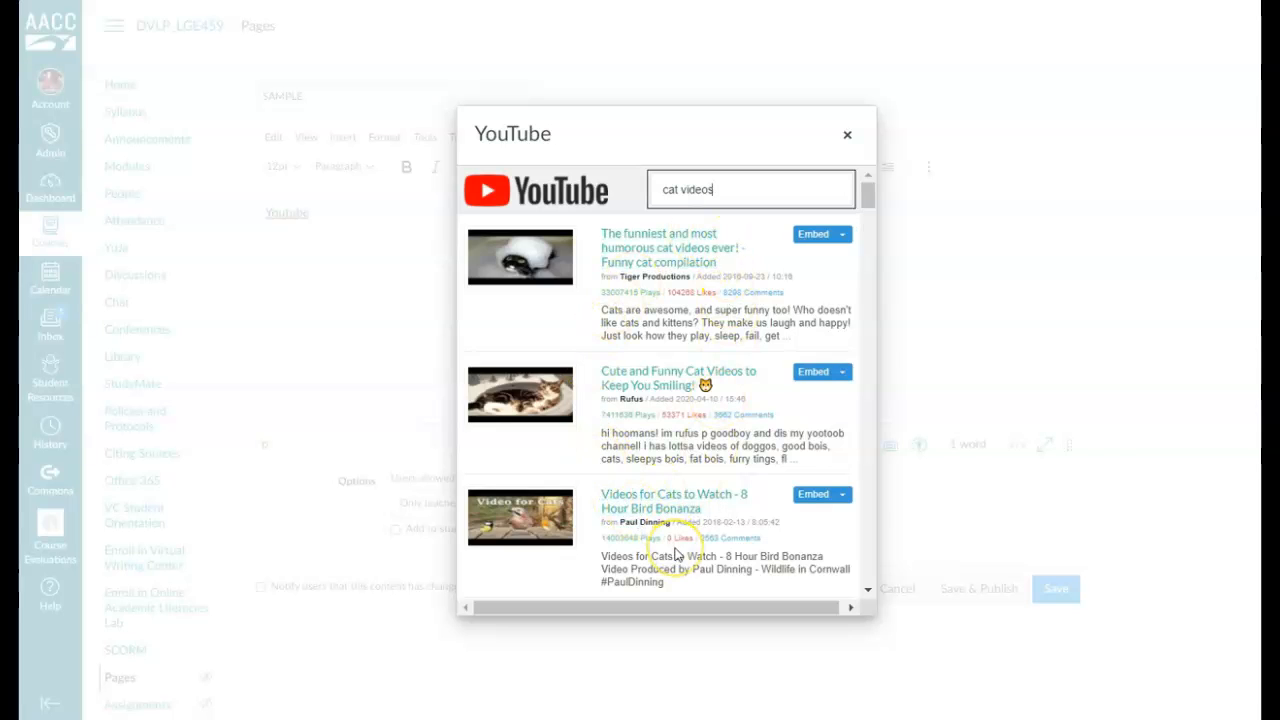
left_click(782, 176)
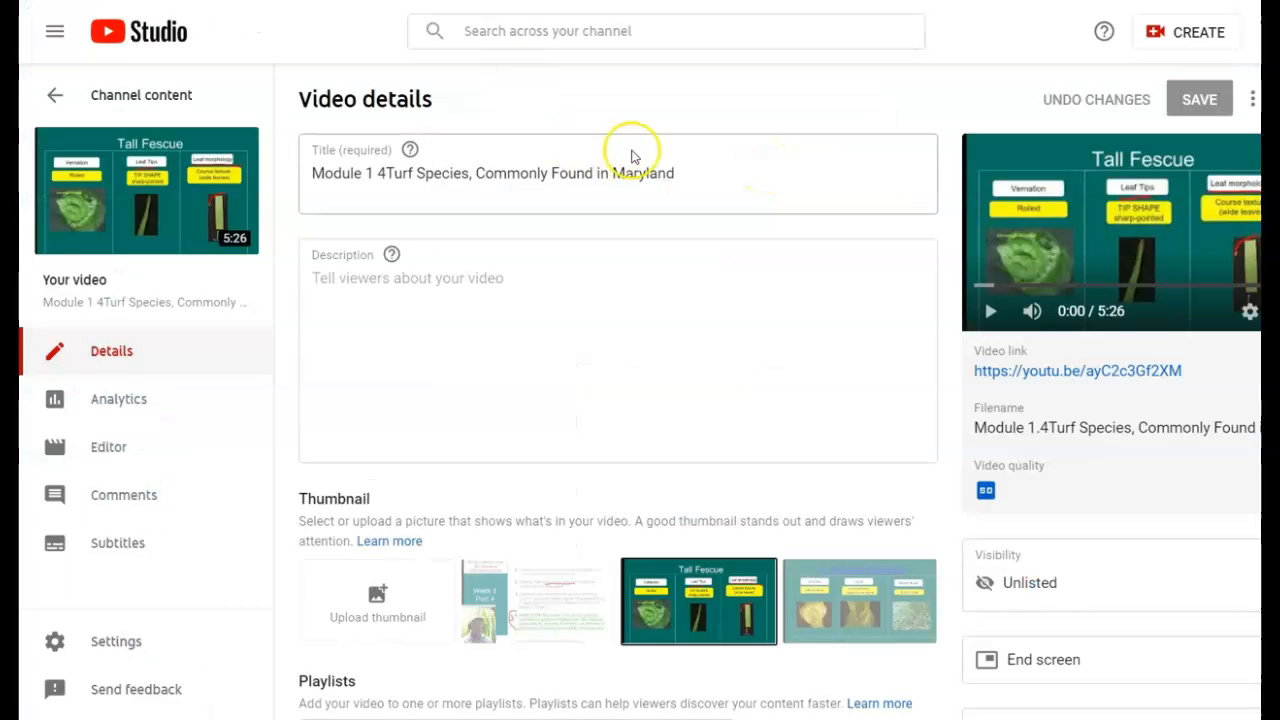
left_click_drag(1184, 371, 982, 372)
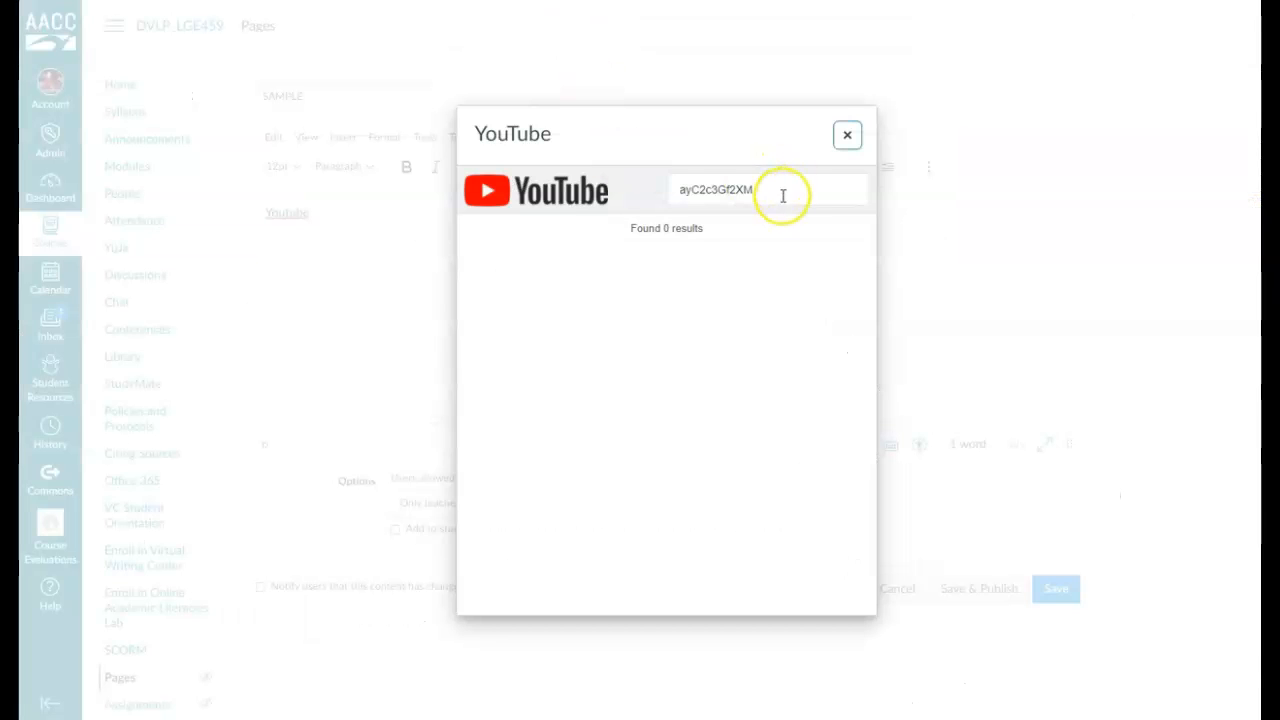
left_click_drag(783, 194, 572, 210)
type("https://youtu.be/ayC2c3Gf2XM")
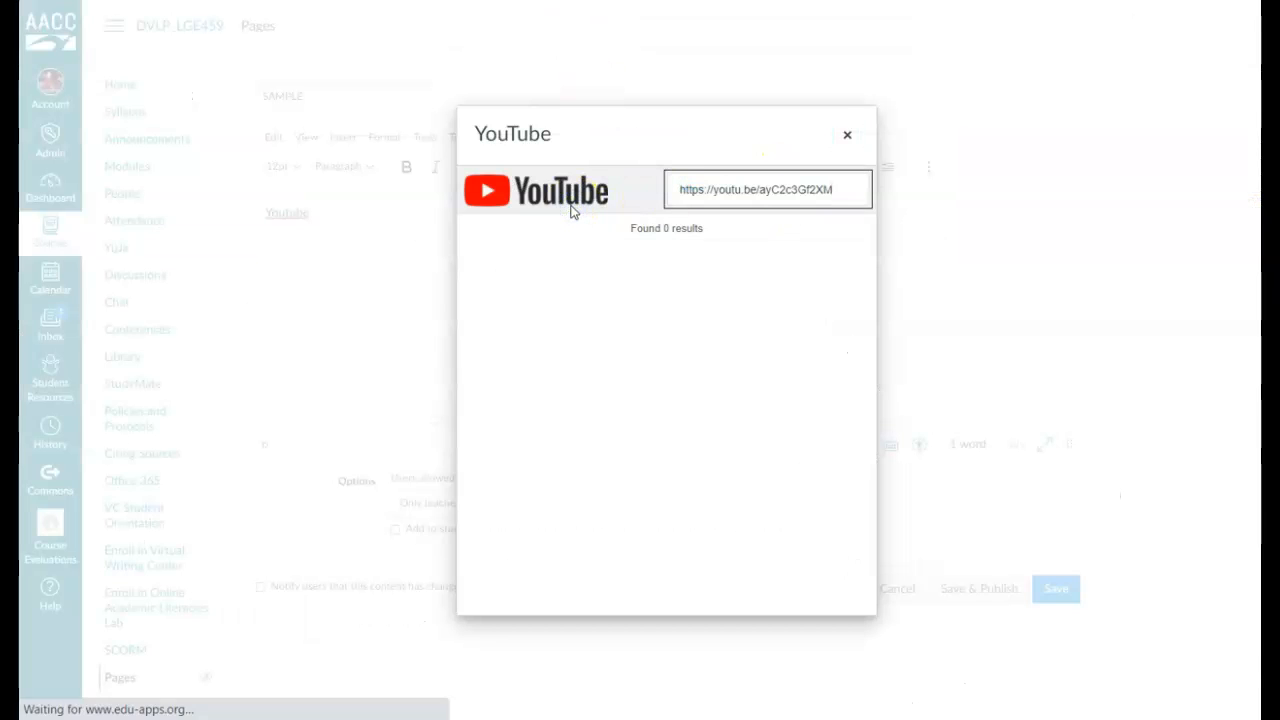
left_click(845, 138)
left_click(845, 138)
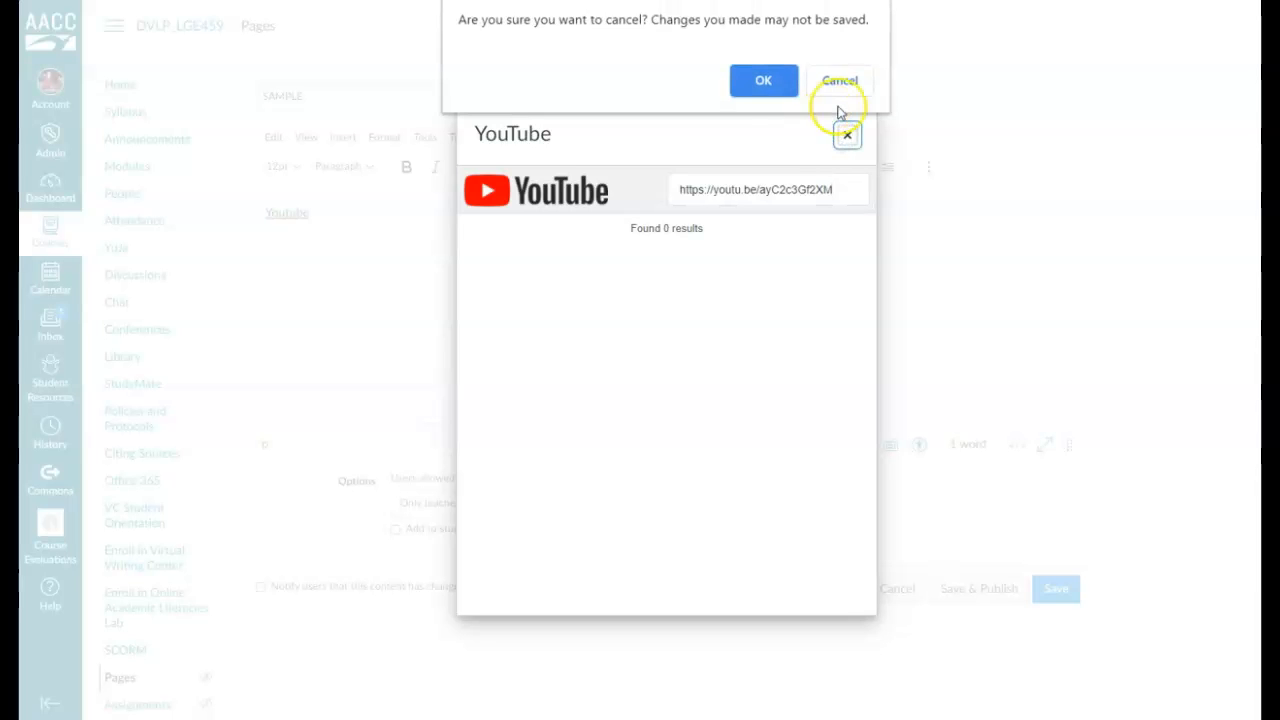
left_click(848, 82)
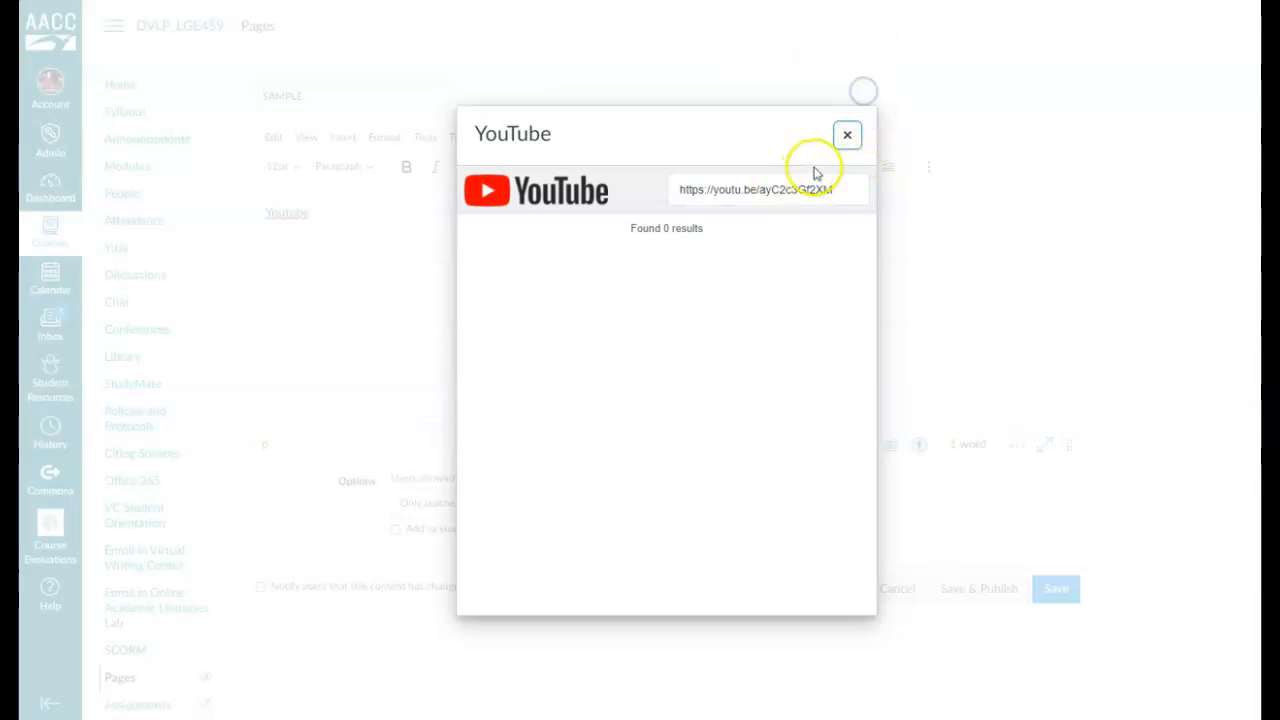
left_click(847, 138)
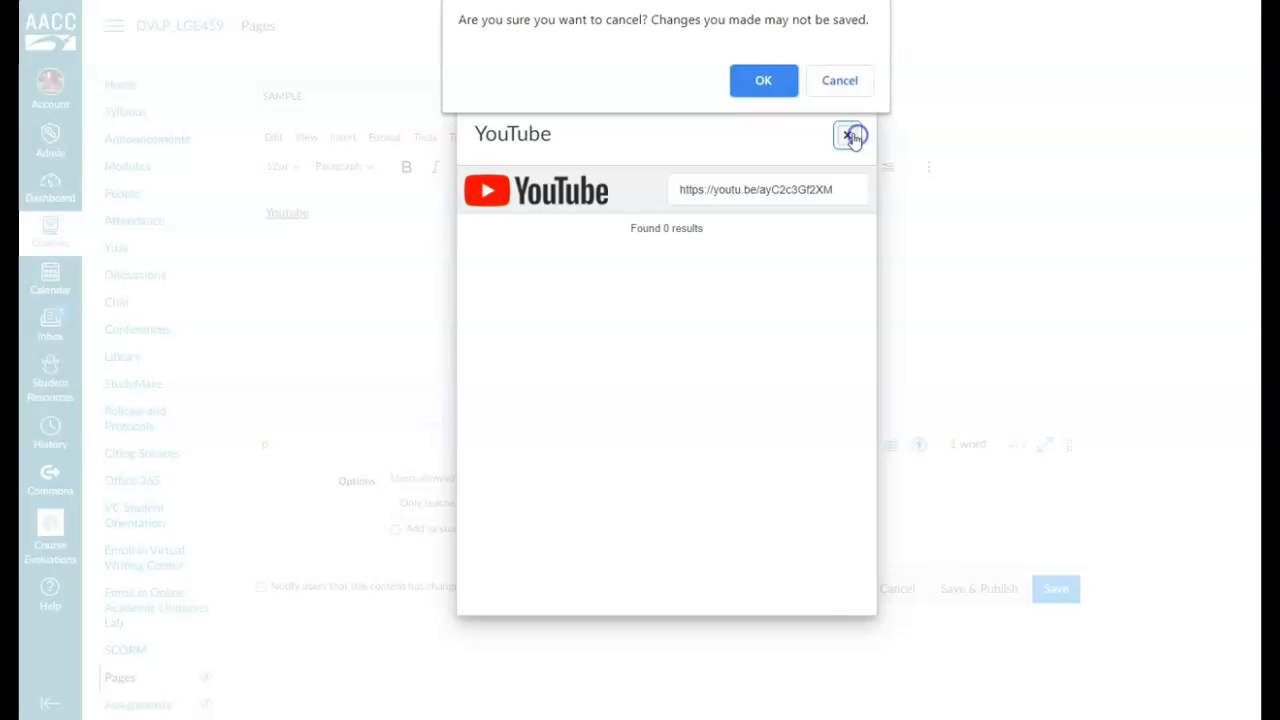
left_click(782, 72)
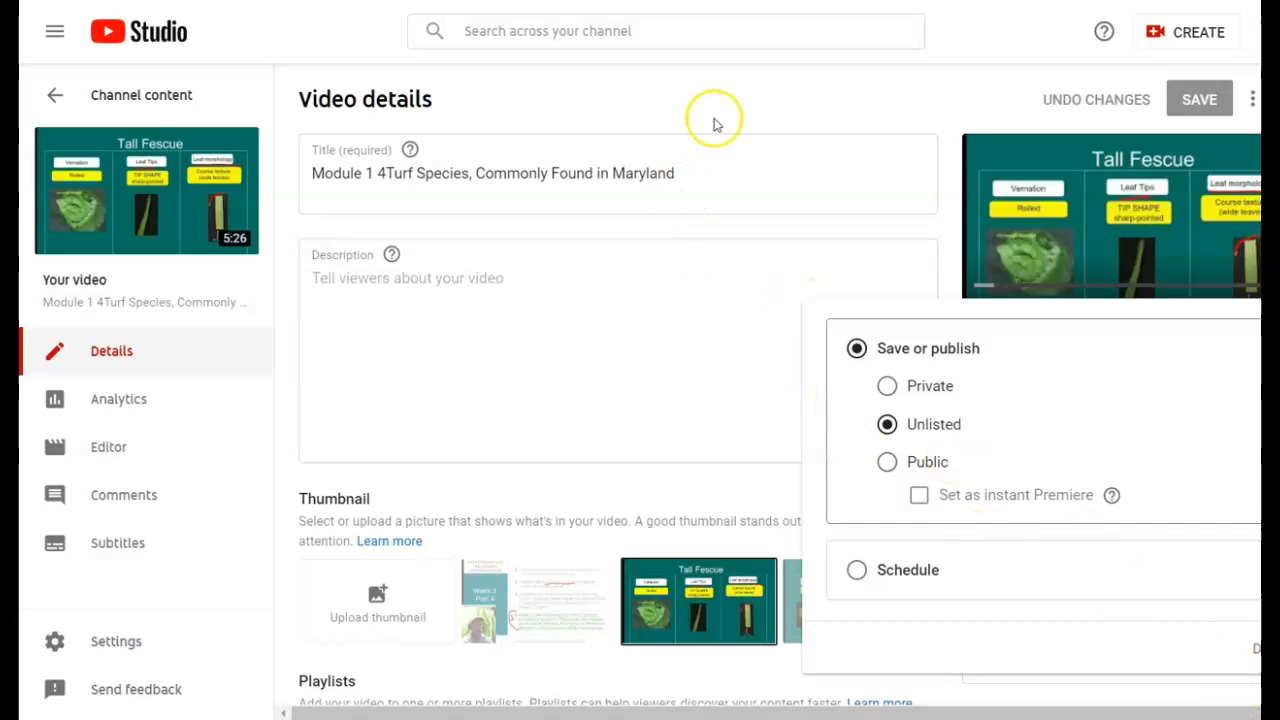
From the turf species video's details in YouTube Studio, open its YouTube watch page and pause playback.
left_click(877, 137)
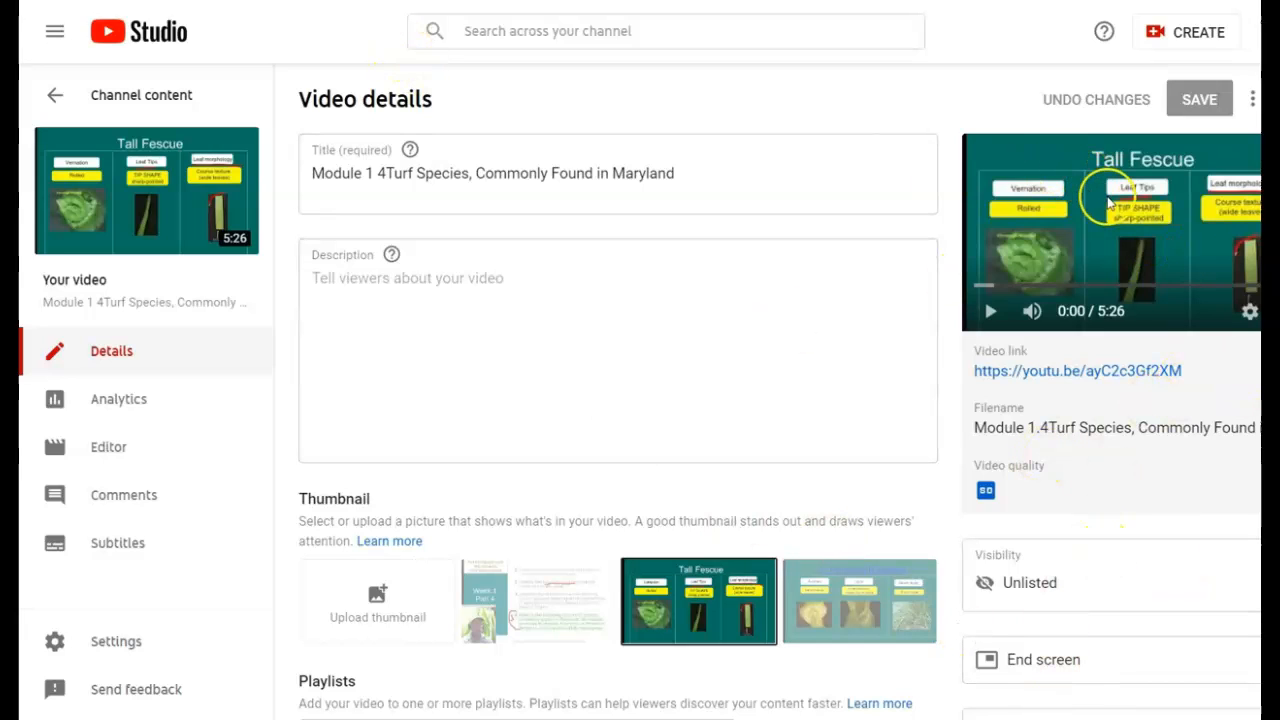
mouse_move(243, 143)
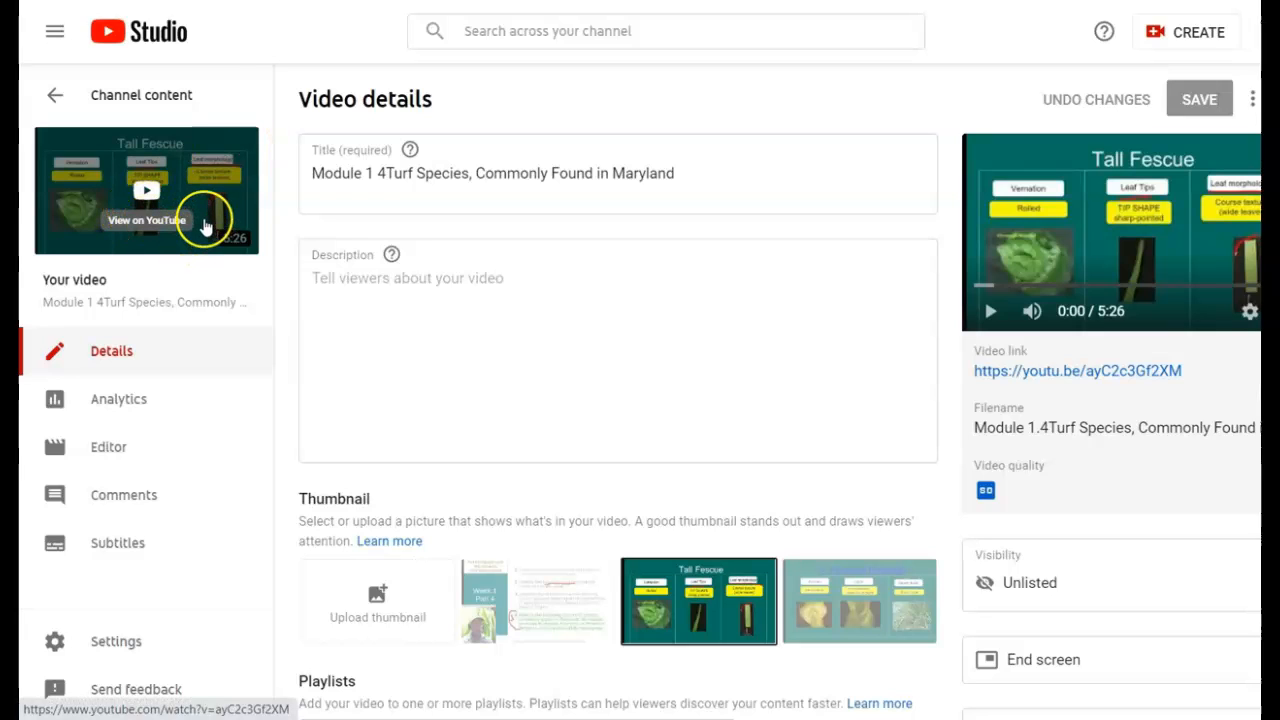
left_click(164, 247)
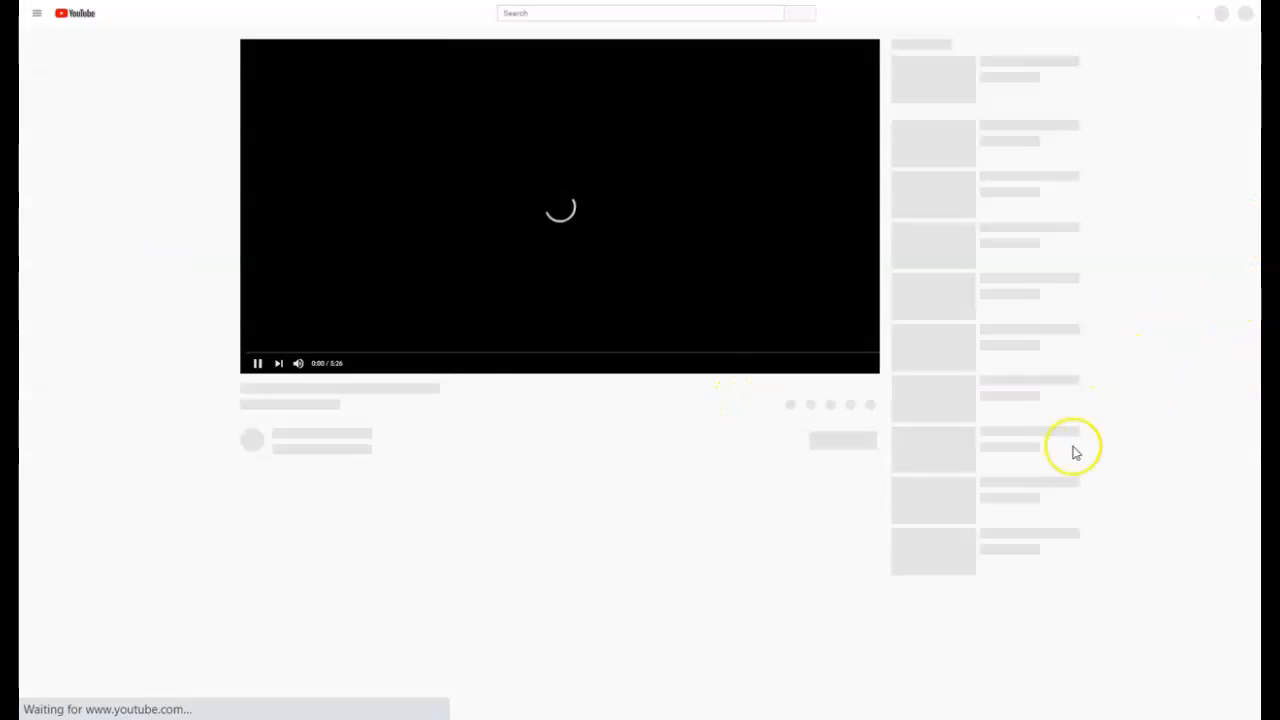
left_click(249, 364)
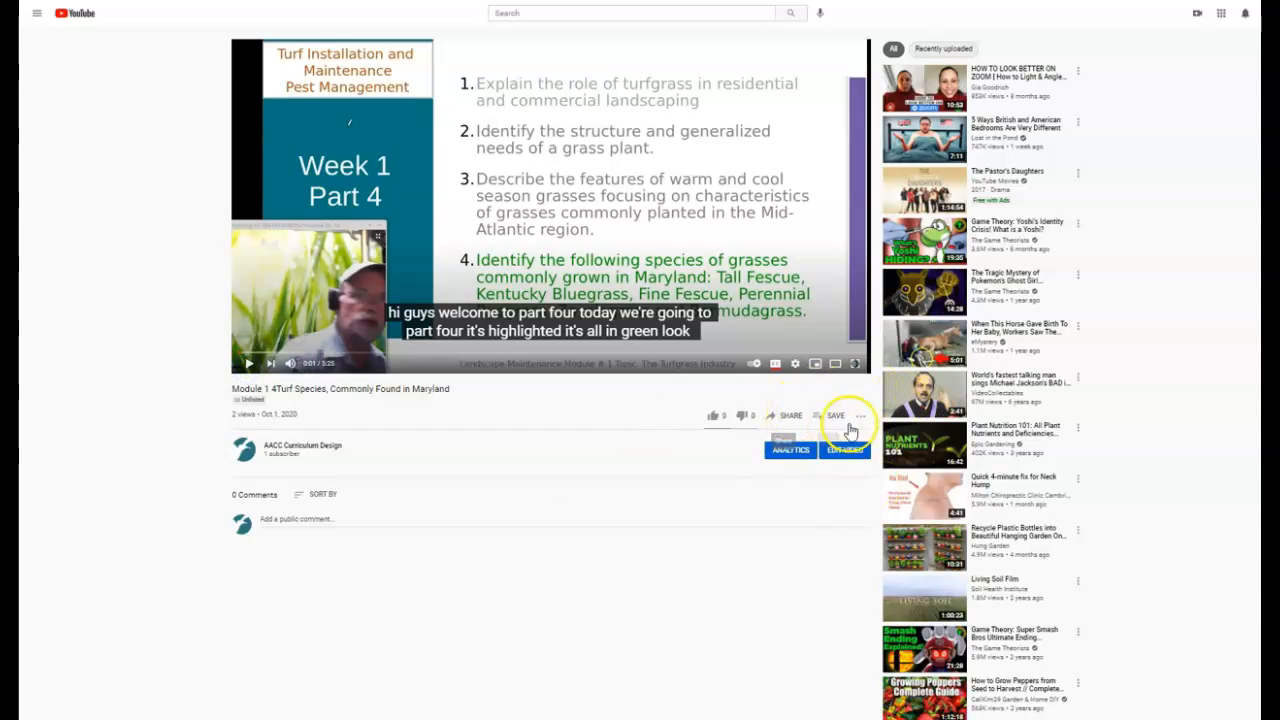
Copy the iframe embed code of the turf species video from its sharing options, keeping the player controls shown.
left_click(783, 415)
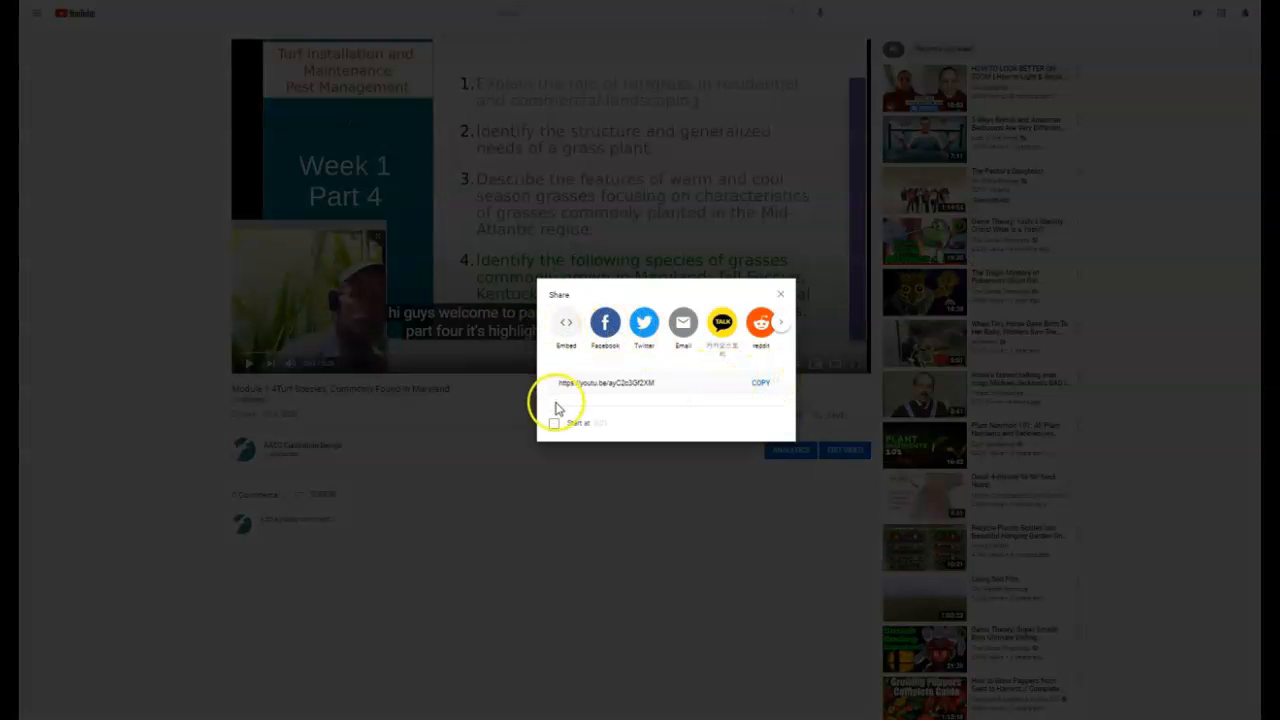
left_click(565, 327)
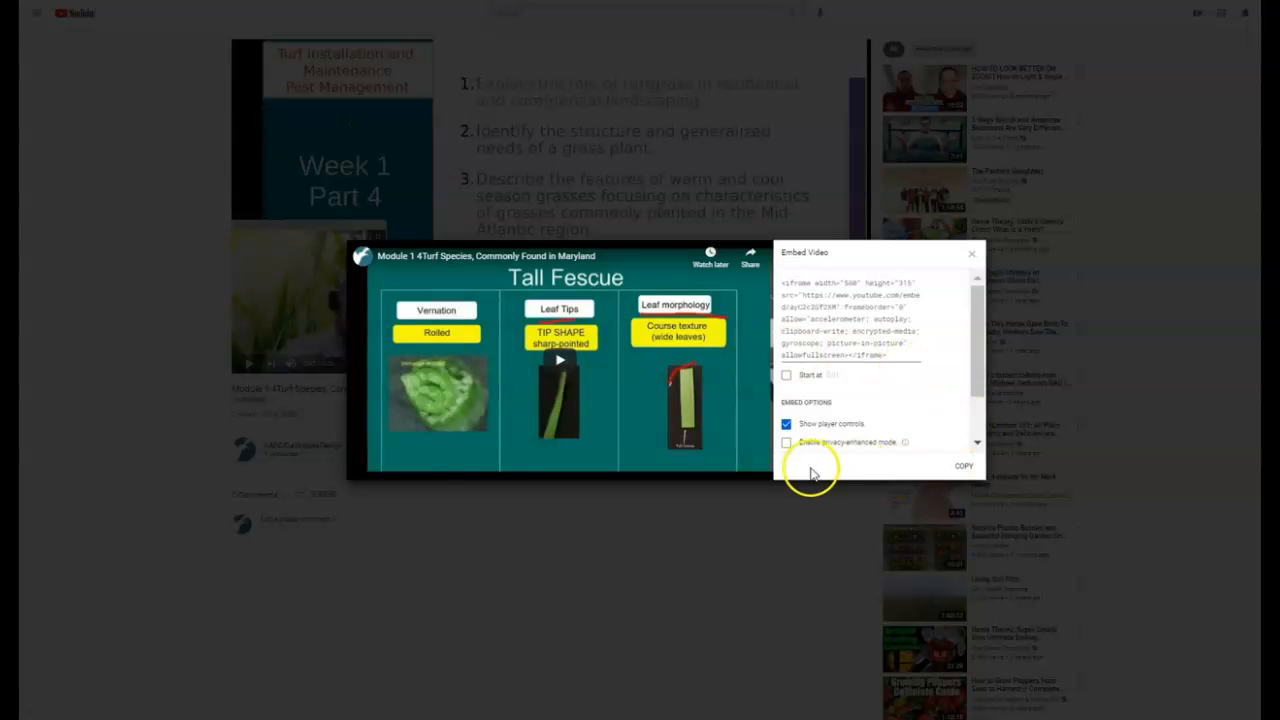
left_click(976, 390)
left_click_drag(976, 390, 976, 403)
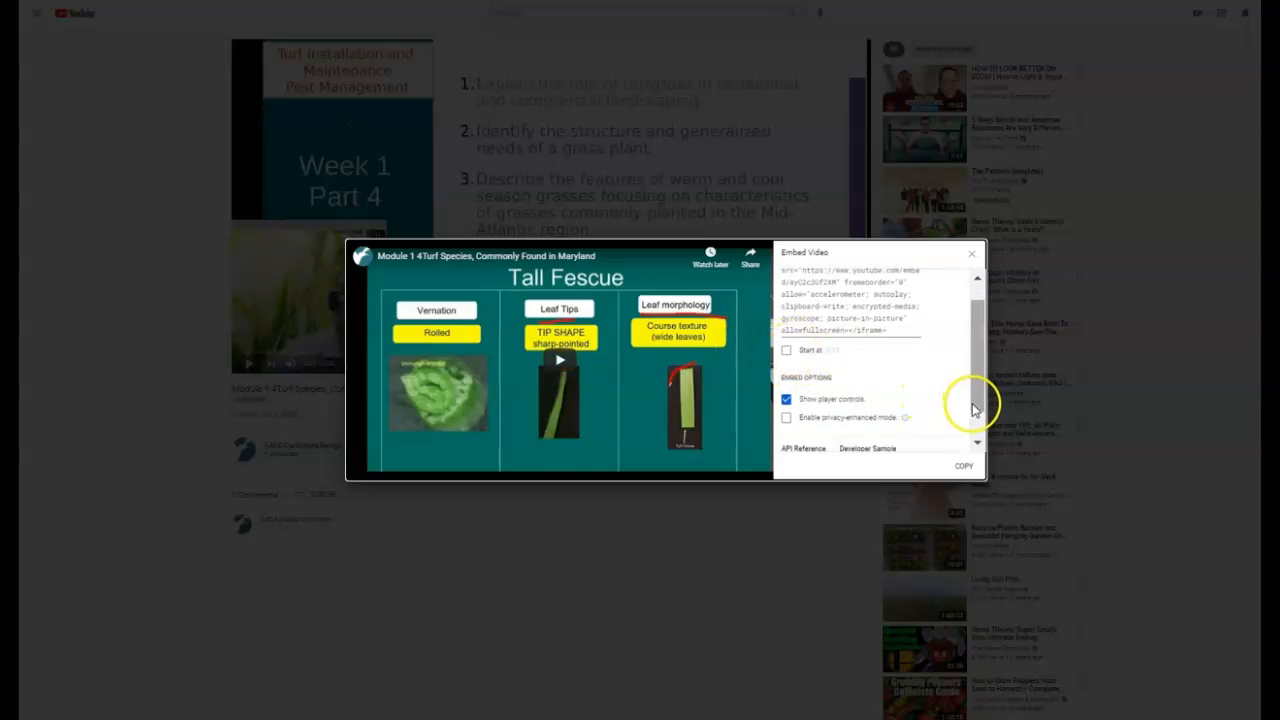
left_click_drag(976, 405, 980, 443)
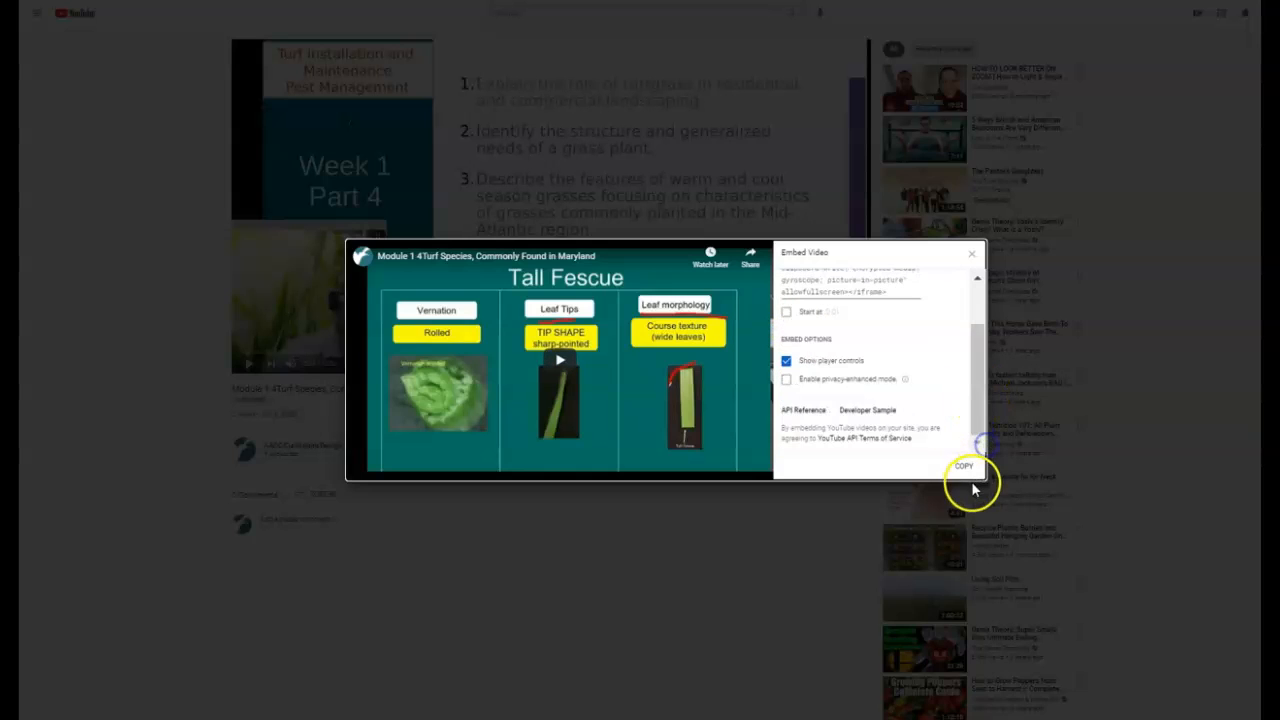
left_click(965, 468)
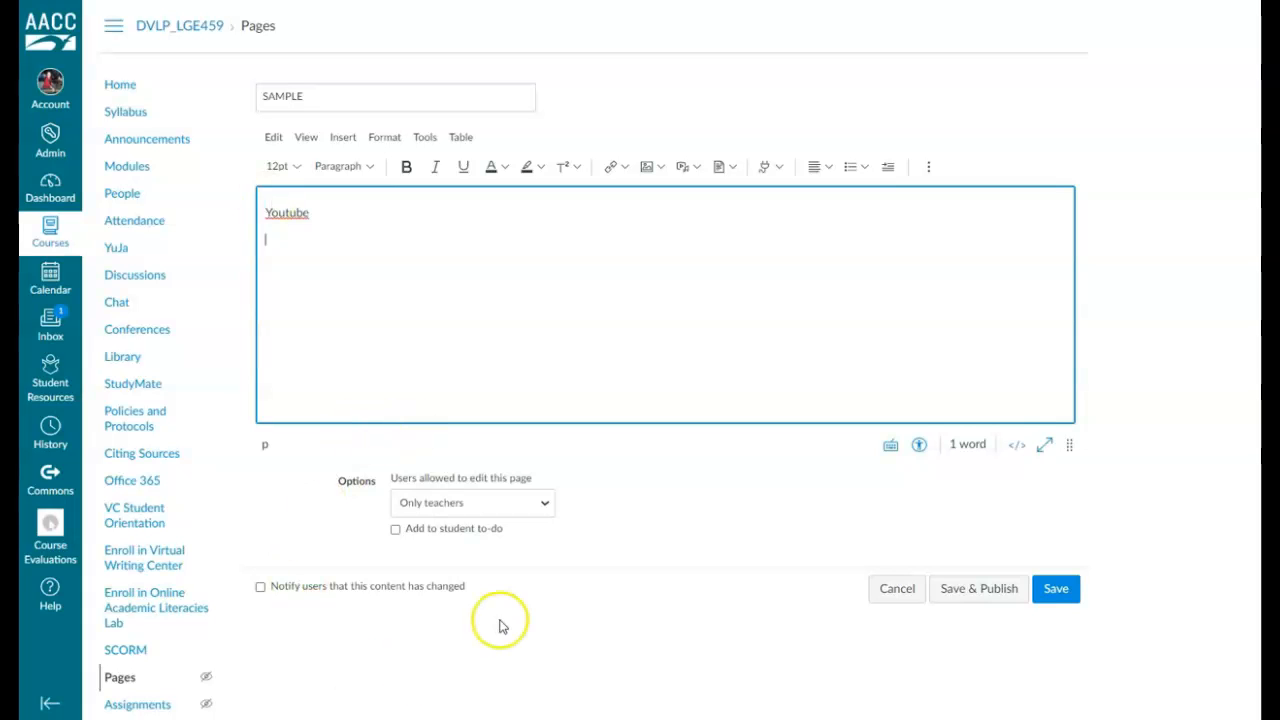
Switch to the SAMPLE page in Canvas, paste the embed code into its HTML below the existing paragraphs, and return to the visual editor.
left_click(1016, 448)
left_click(410, 202)
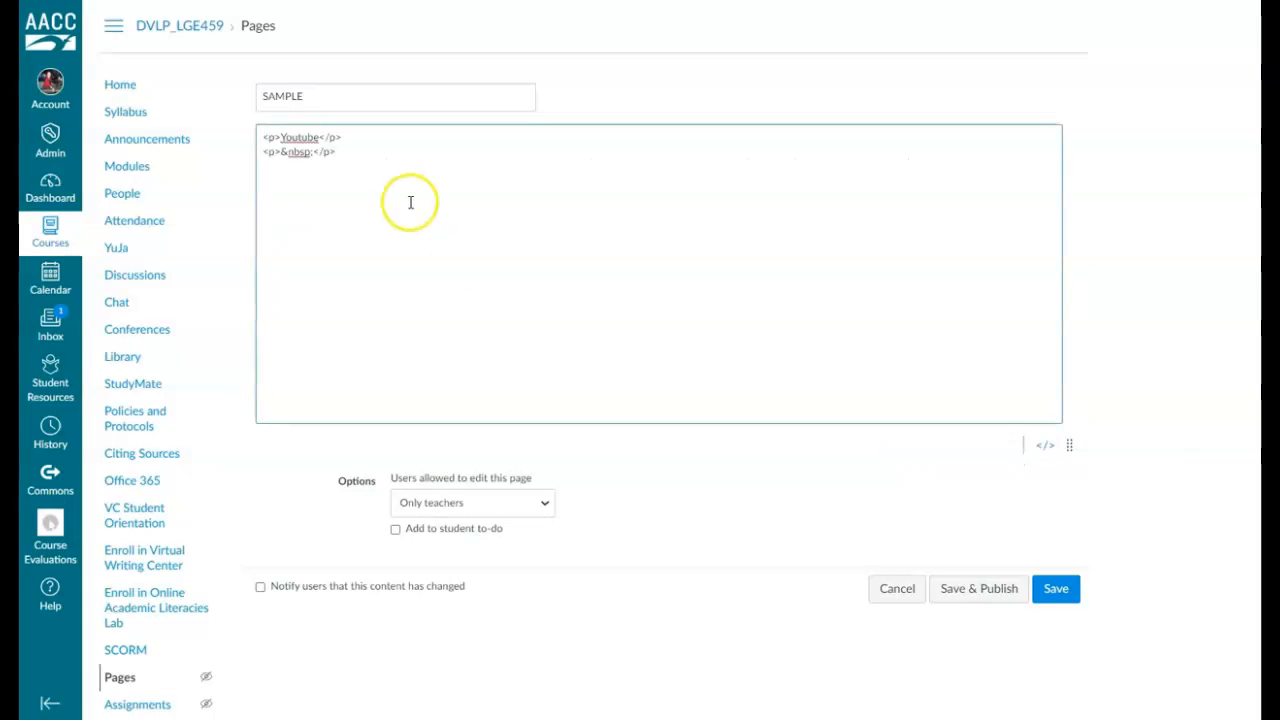
key("ctrl+v")
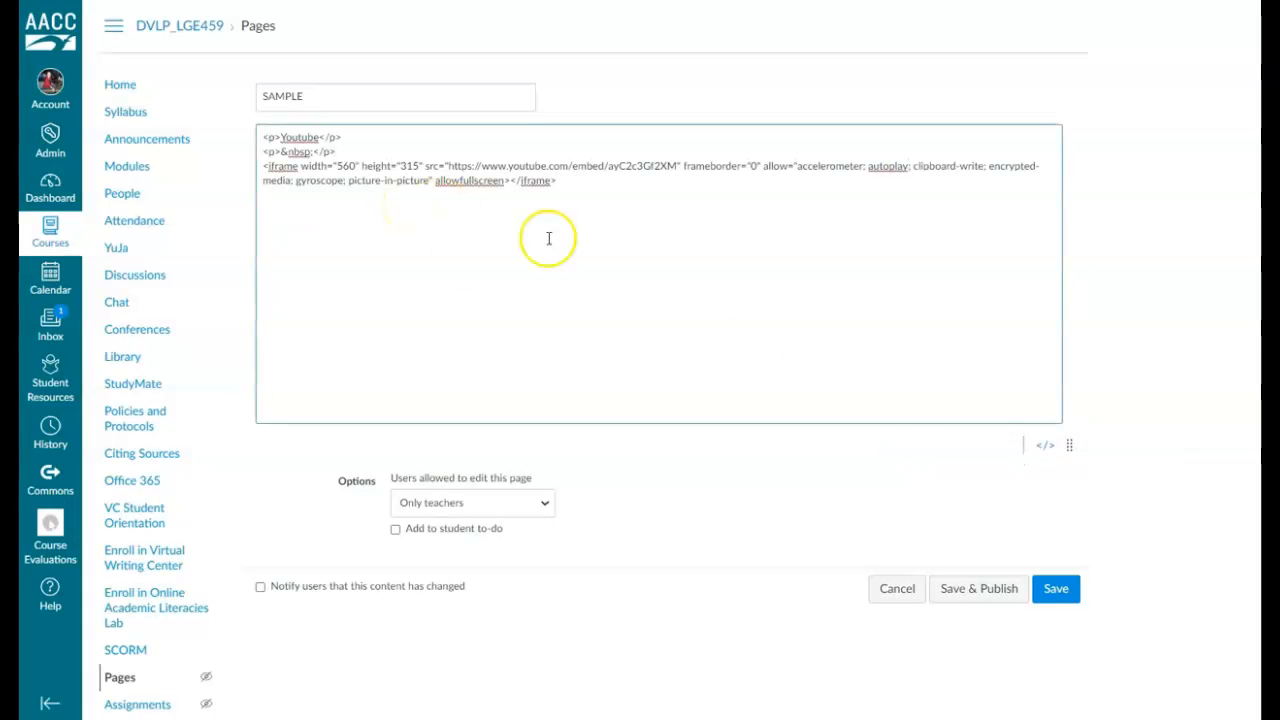
left_click(1043, 447)
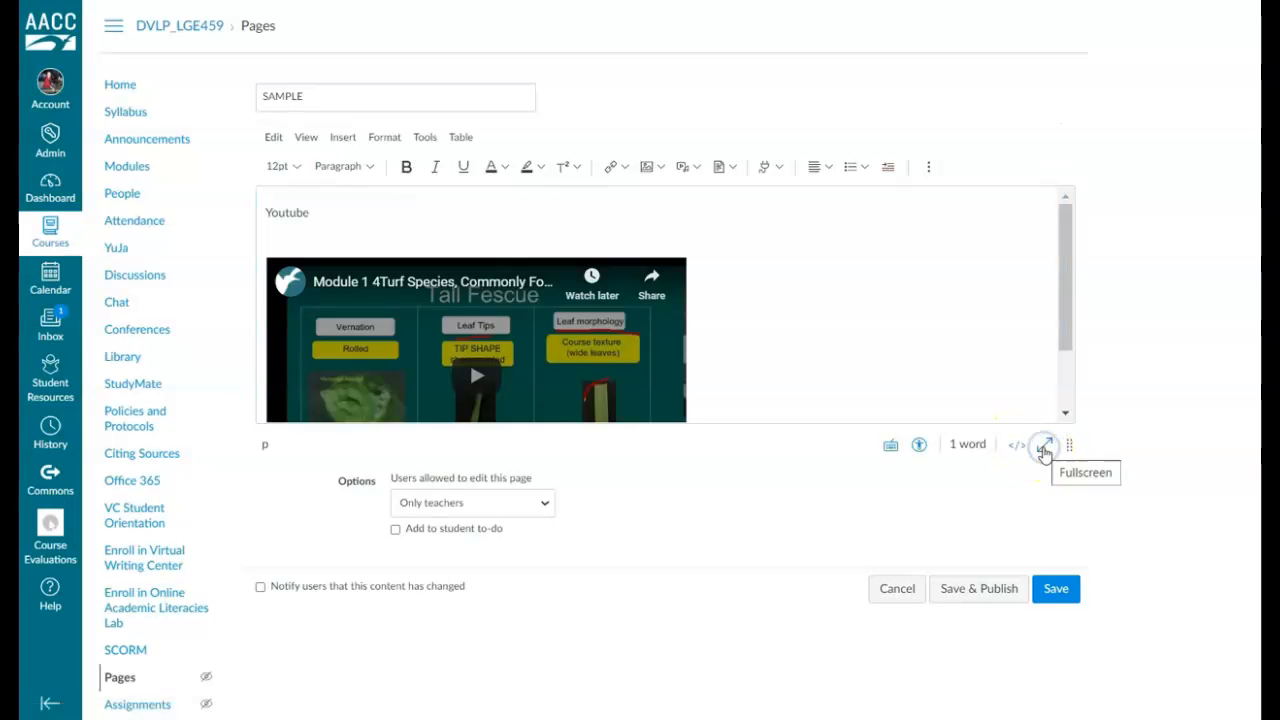
left_click_drag(1066, 246, 1035, 359)
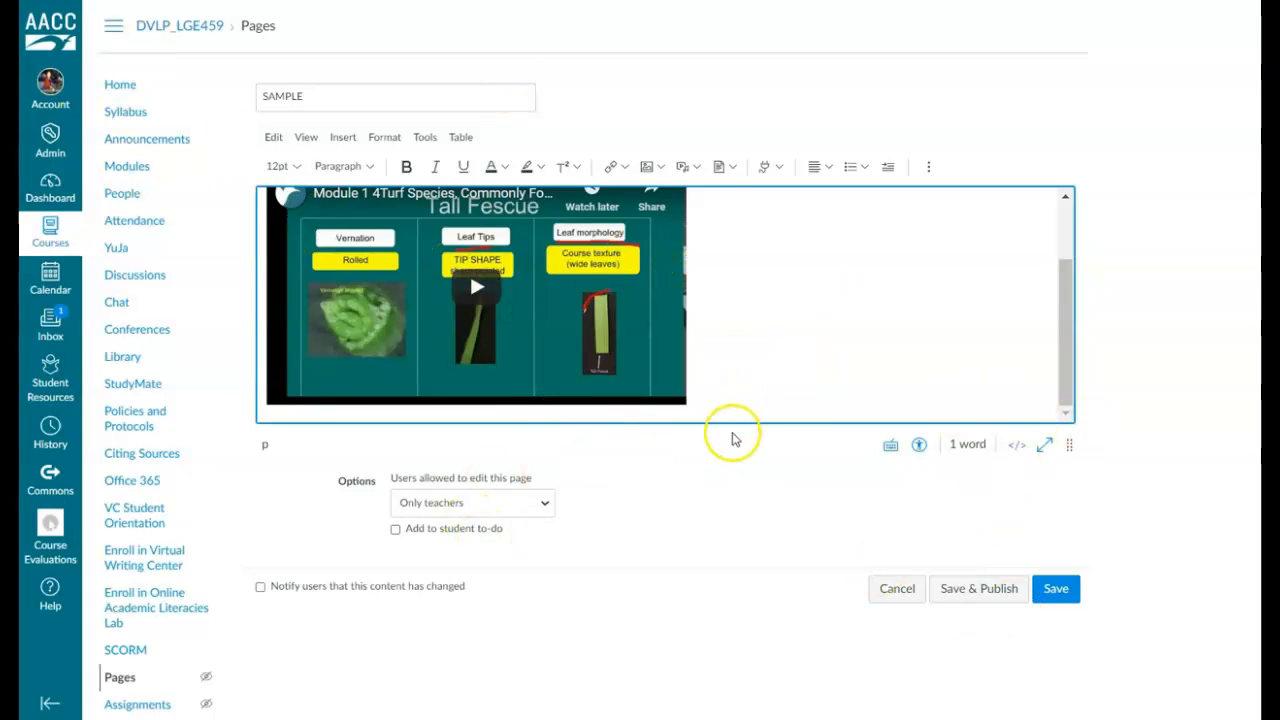
Place the text cursor below the embedded video and save the SAMPLE page.
left_click_drag(735, 407, 251, 259)
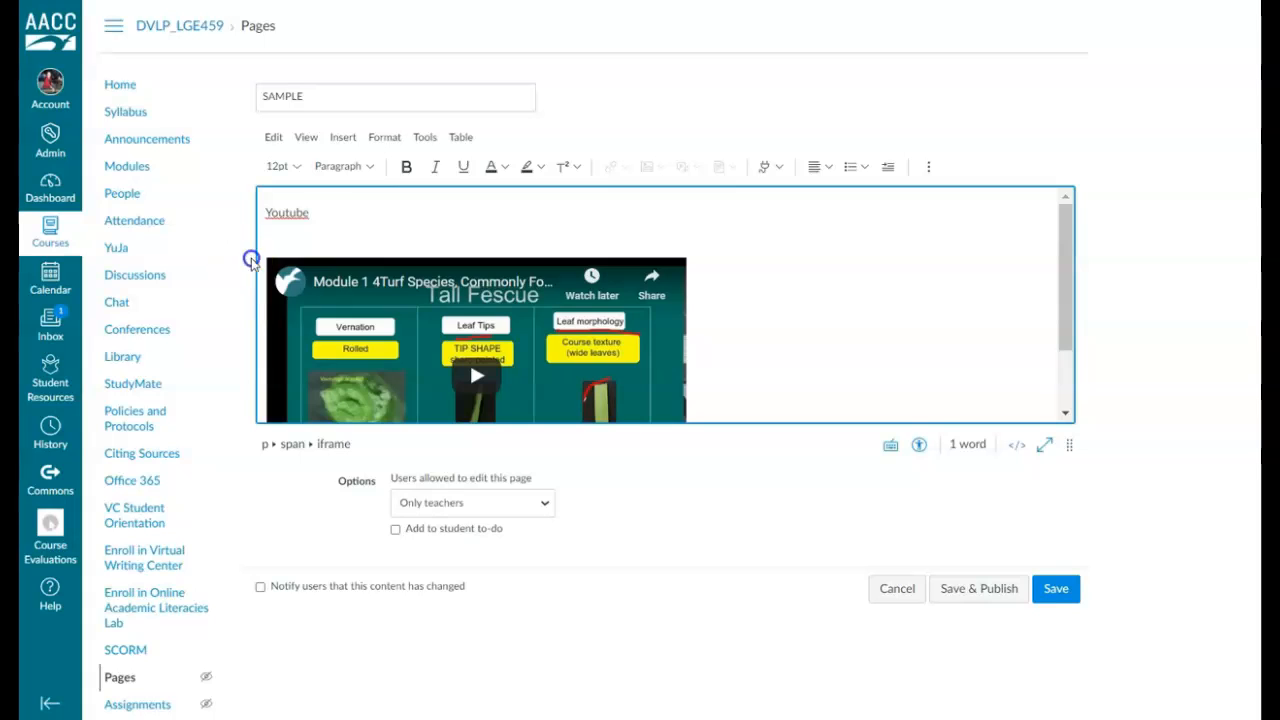
left_click(412, 242)
scroll(597, 356, "down", 2)
left_click(708, 423)
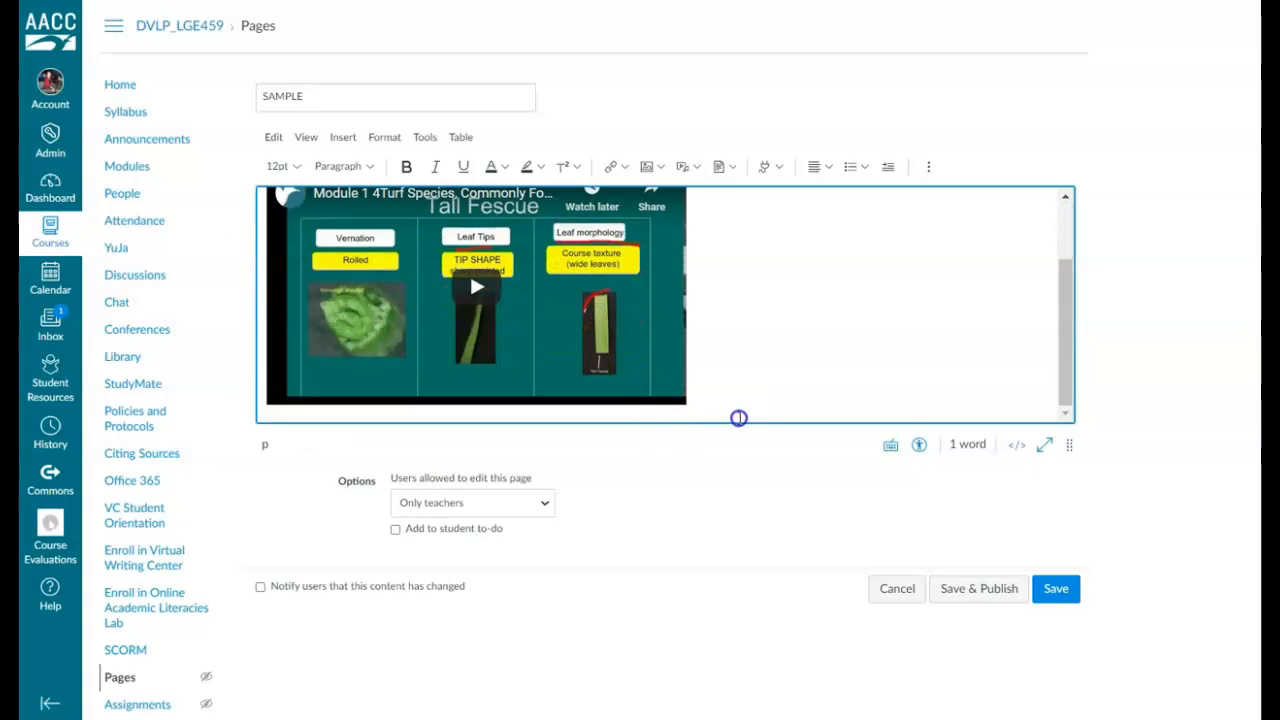
left_click(707, 404)
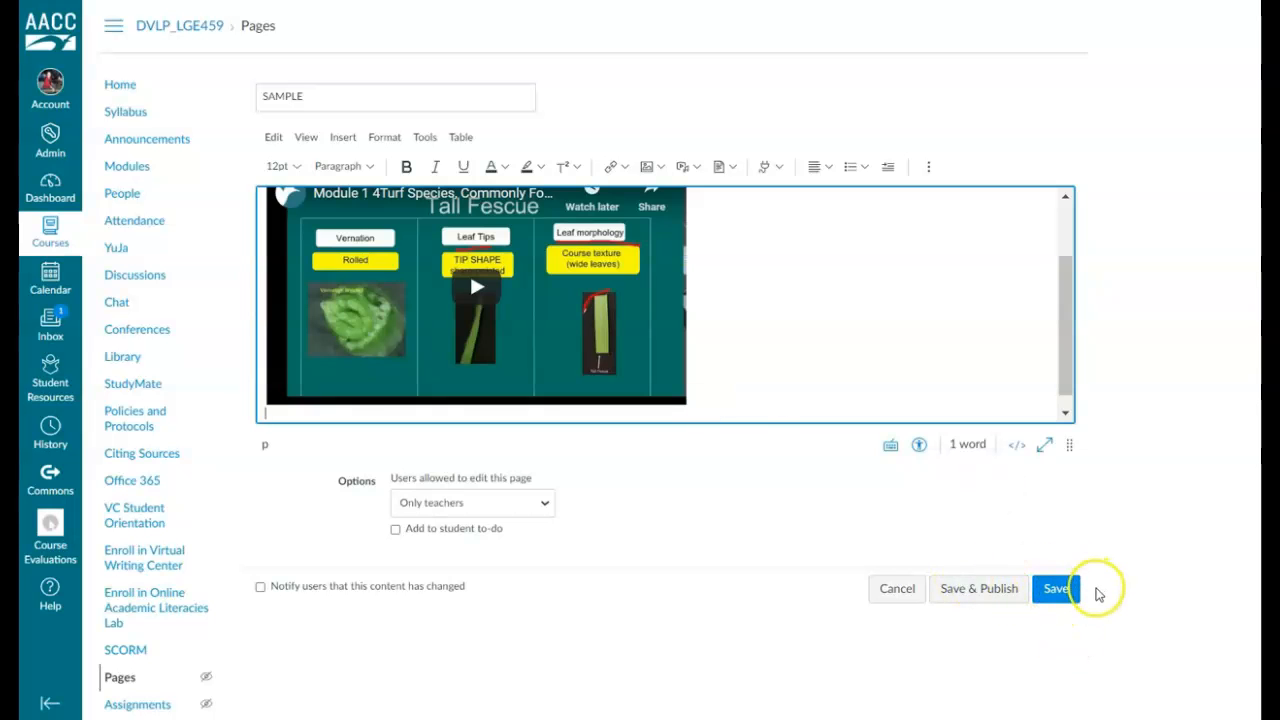
left_click(1060, 589)
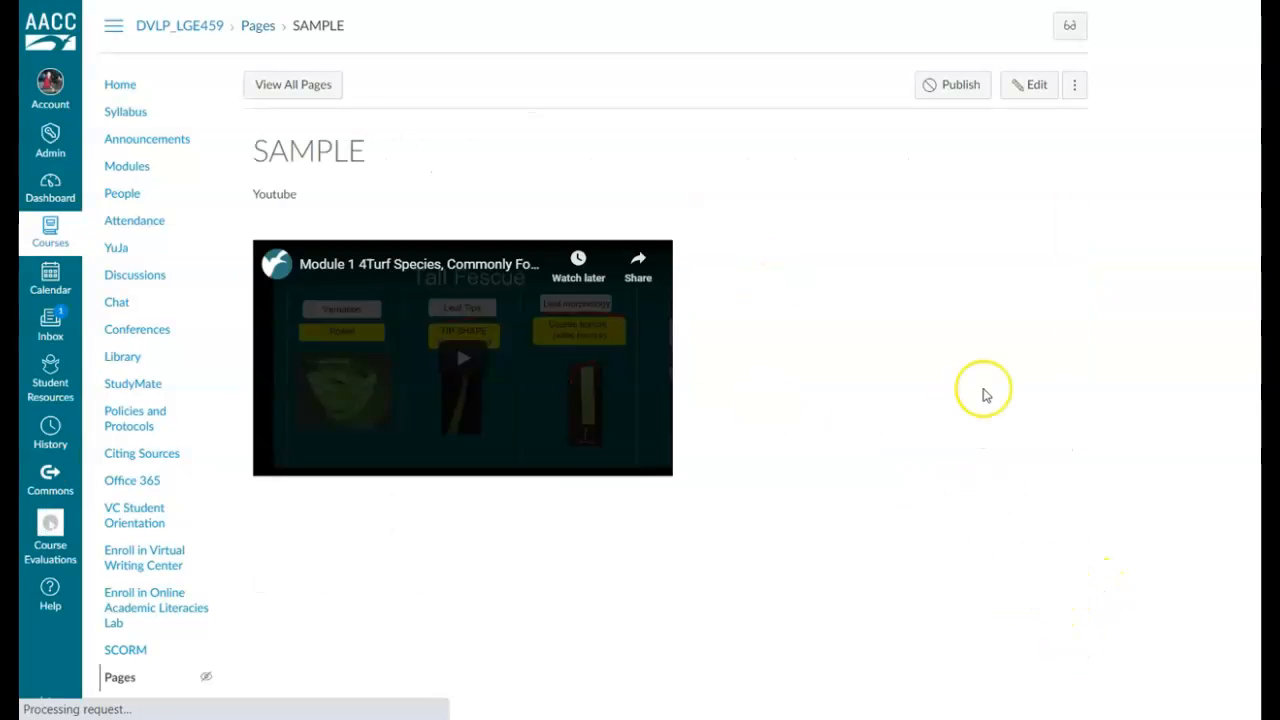
Reopen the SAMPLE page for editing and move the embedded video to a new line above the "Youtube" text.
left_click(1027, 90)
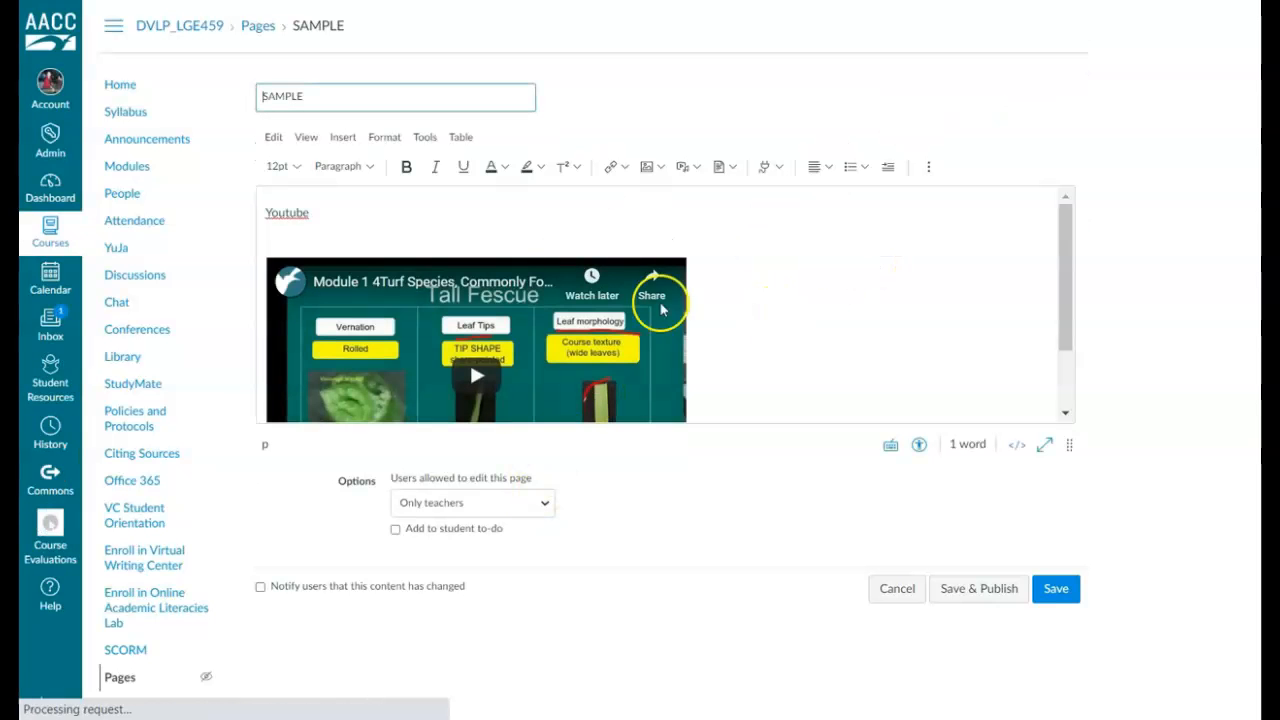
left_click(366, 231)
scroll(686, 400, "down", 1)
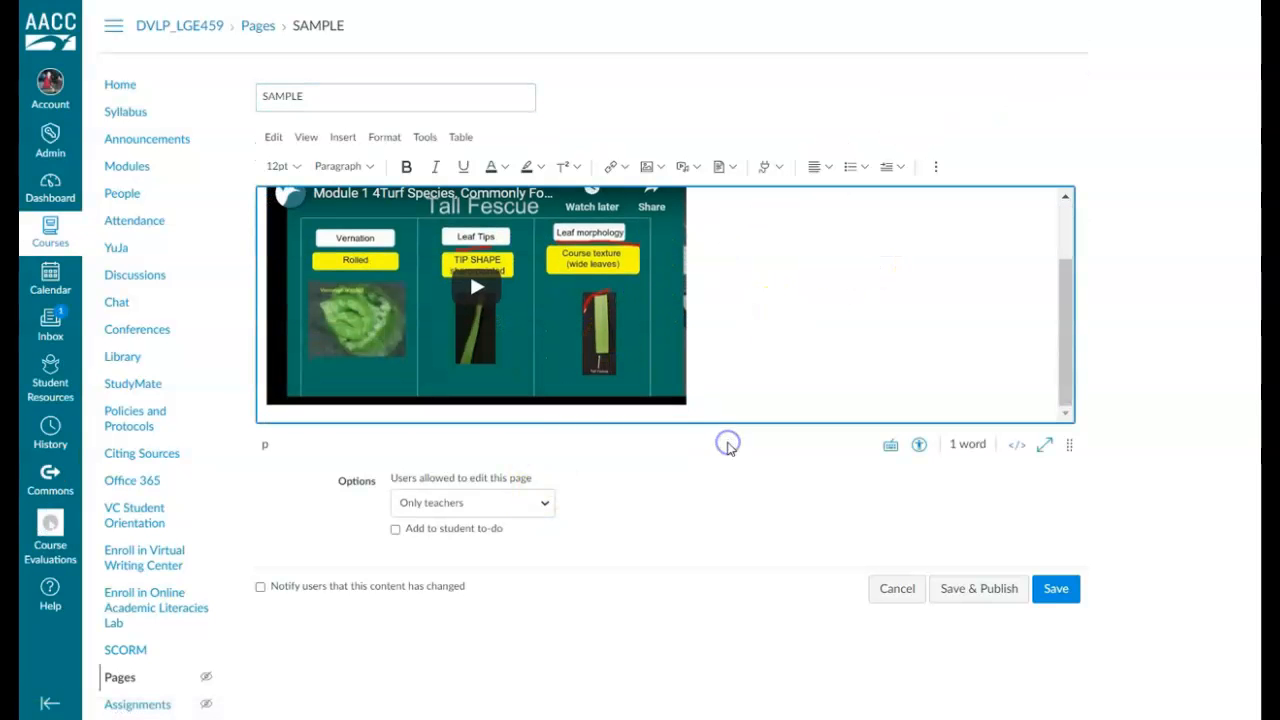
left_click(712, 394)
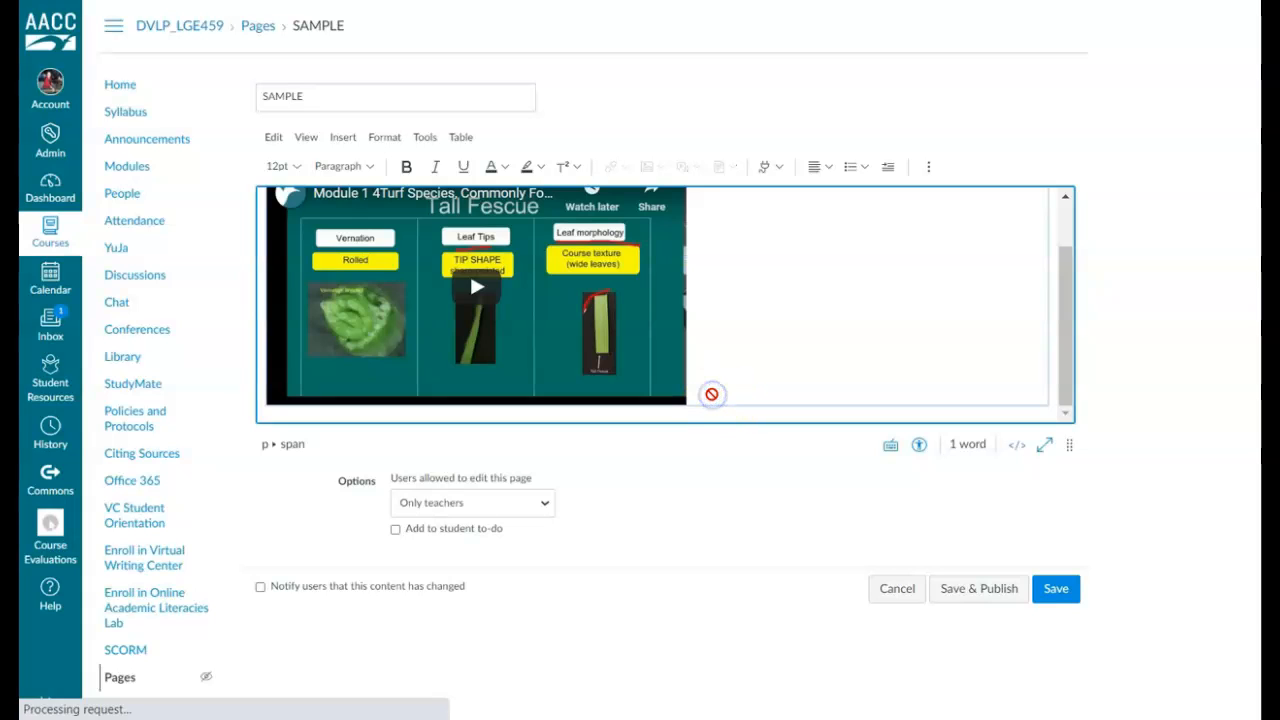
left_click_drag(714, 416, 361, 127)
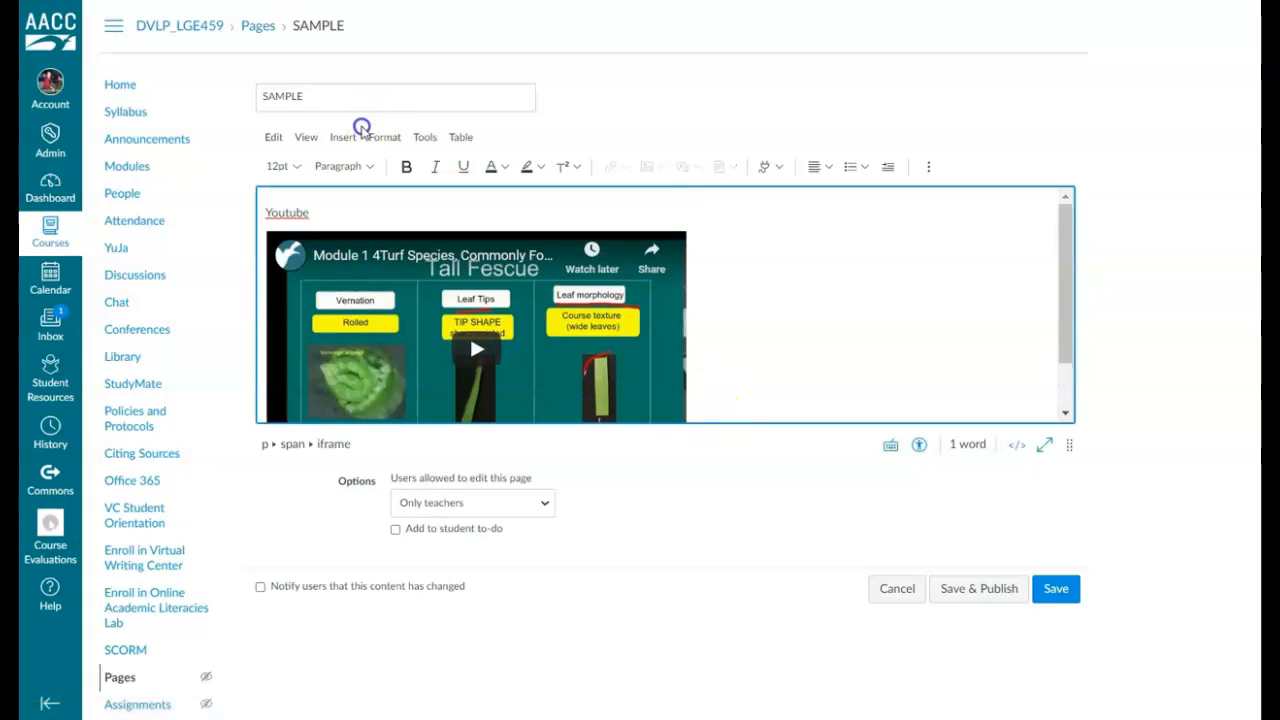
key("Delete")
left_click(266, 212)
key("Return")
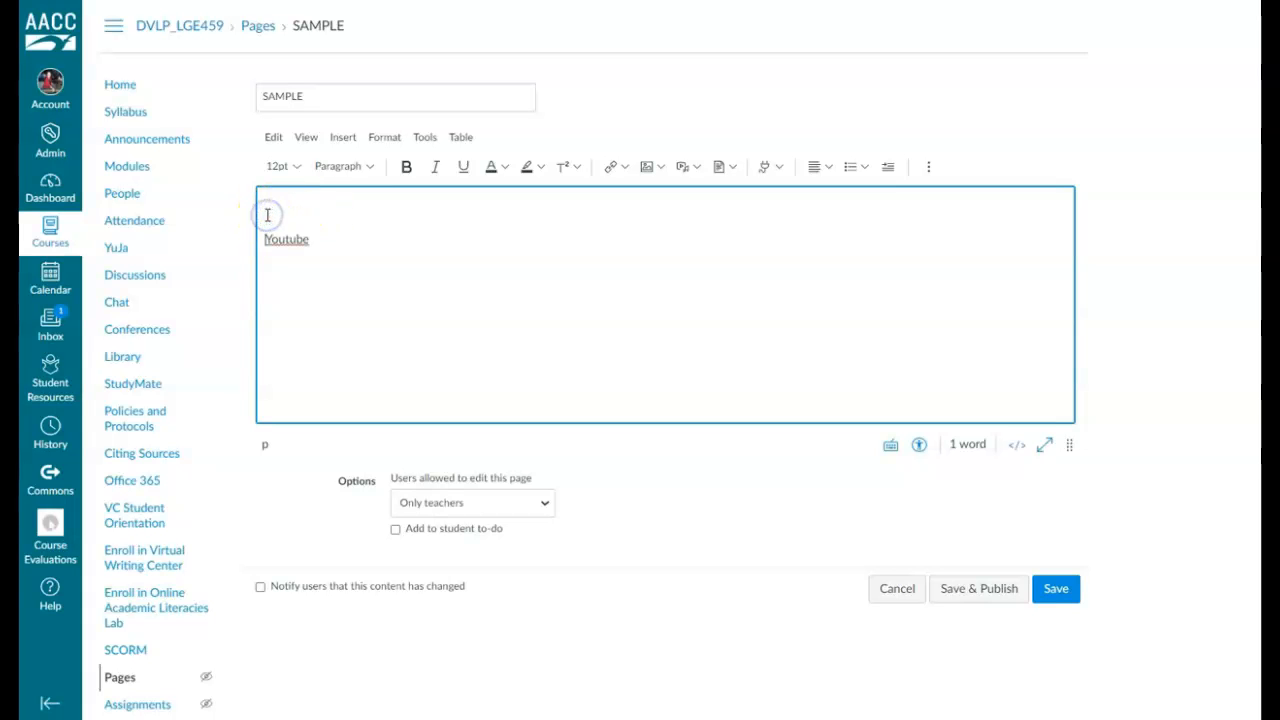
key("ctrl+v")
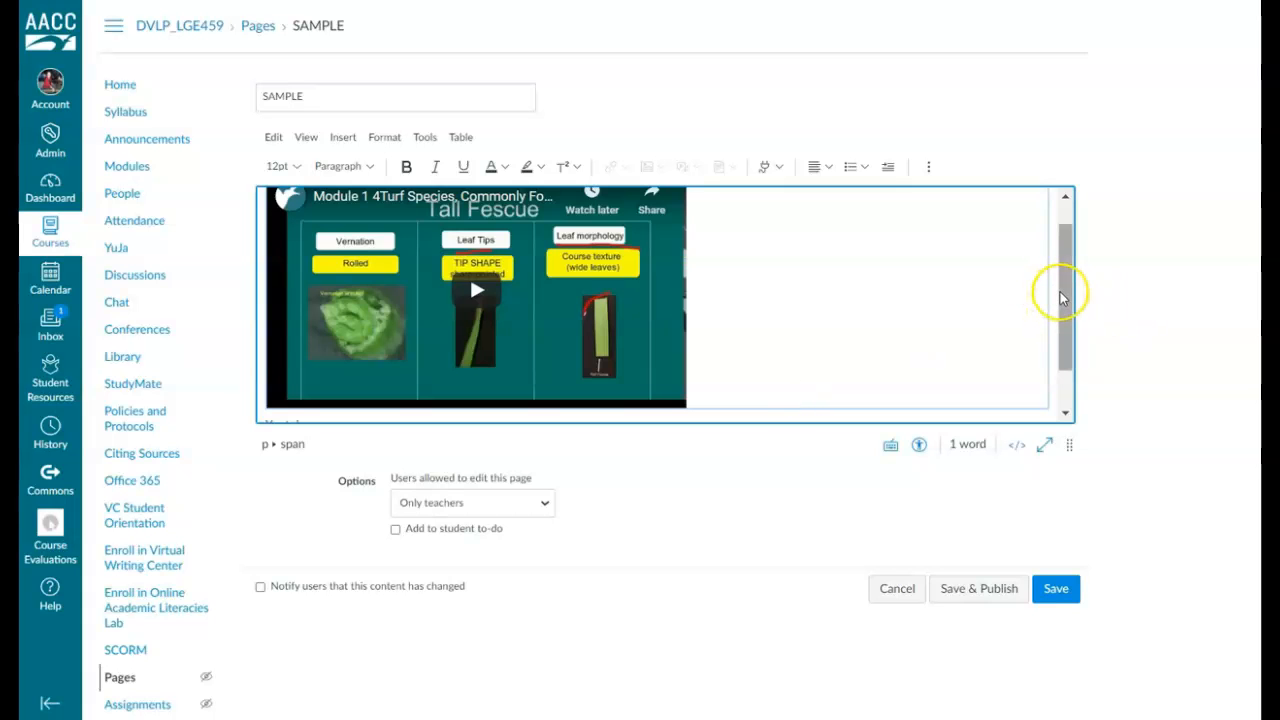
left_click_drag(1060, 291, 1061, 434)
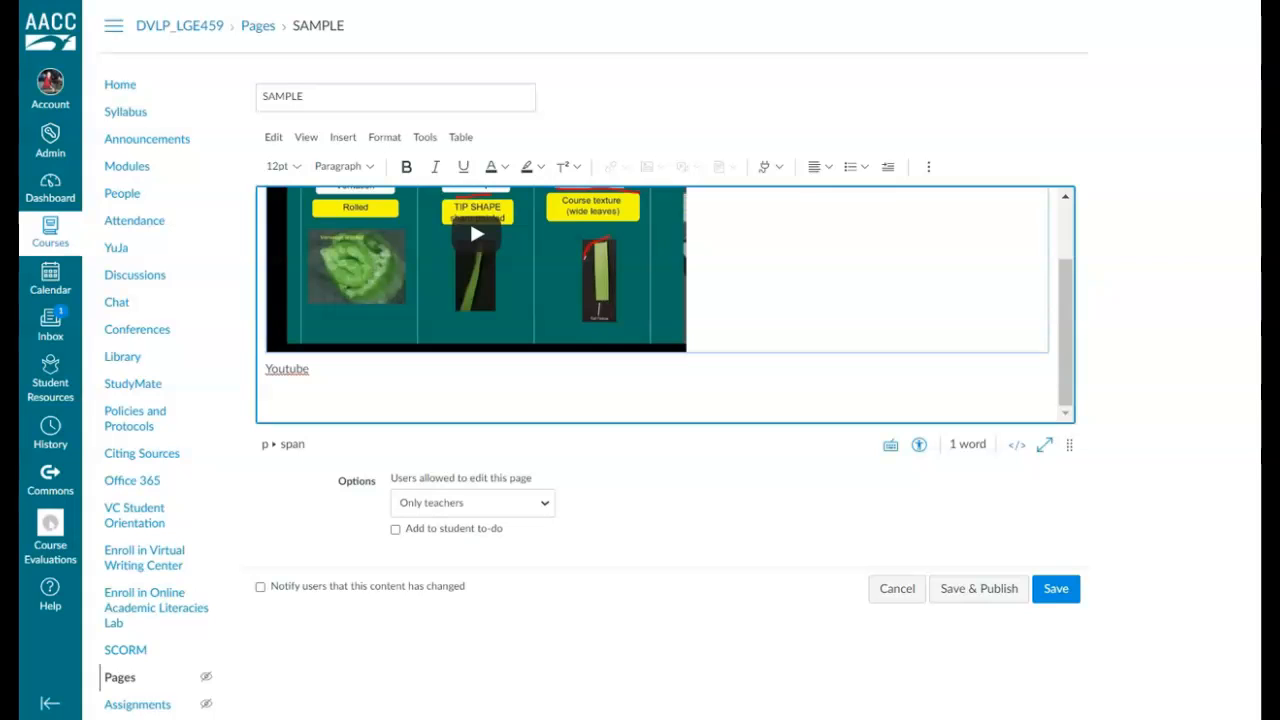
left_click(353, 379)
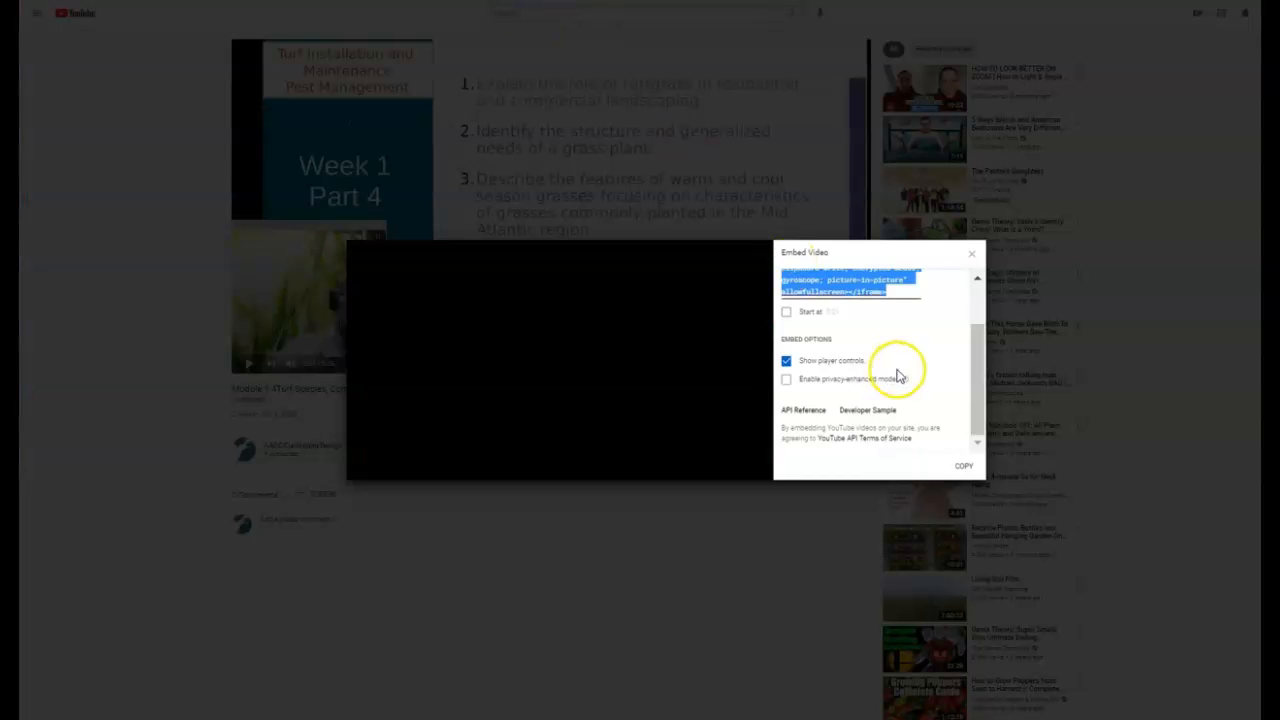
left_click(970, 259)
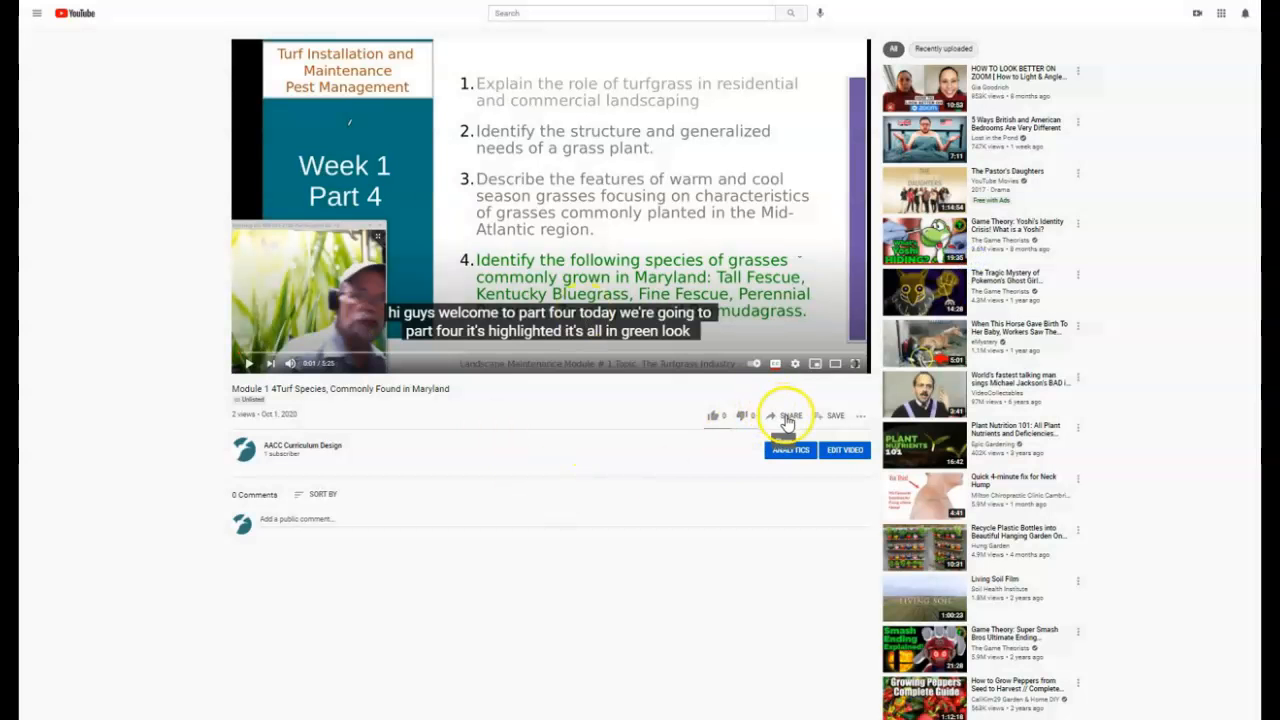
left_click(785, 414)
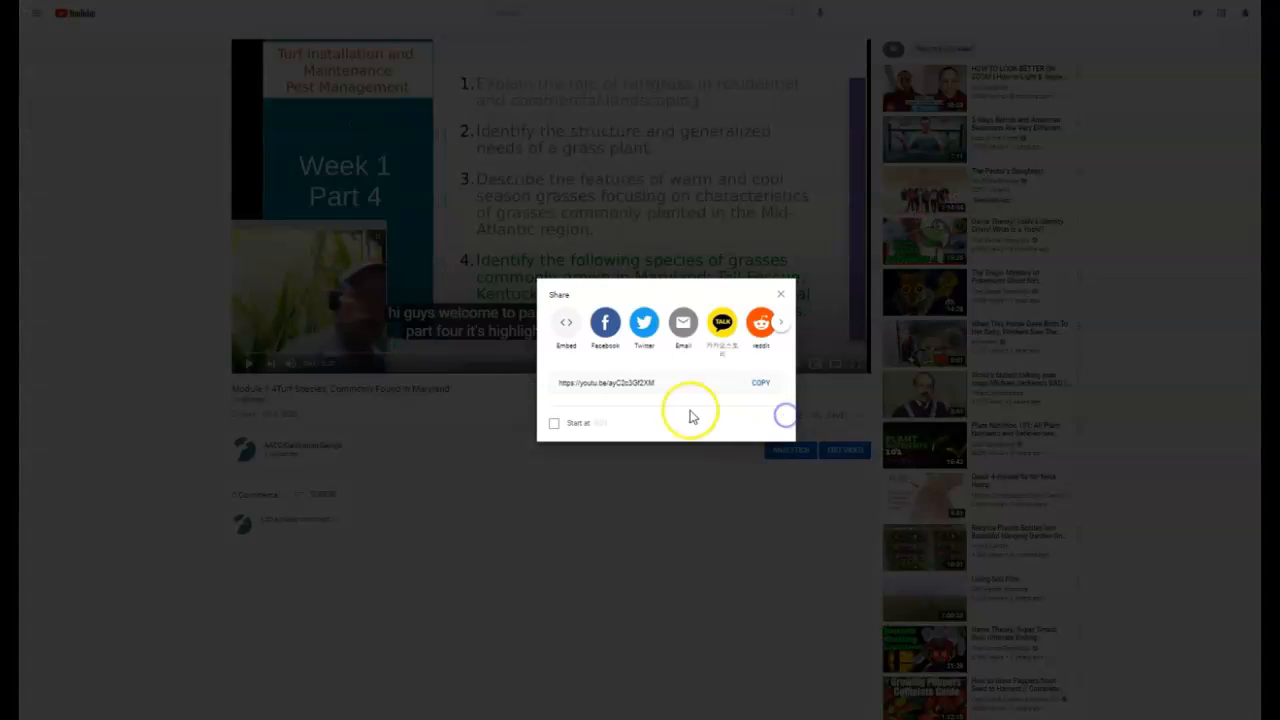
left_click(761, 383)
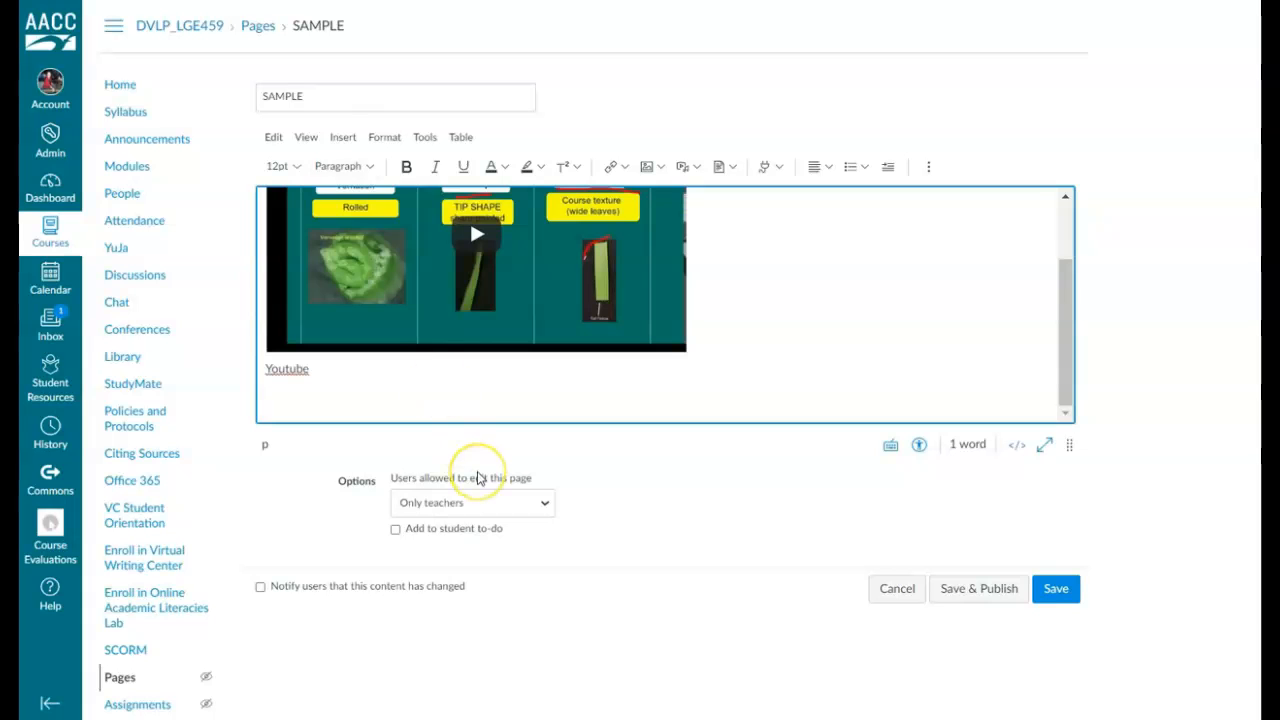
key("ctrl+v")
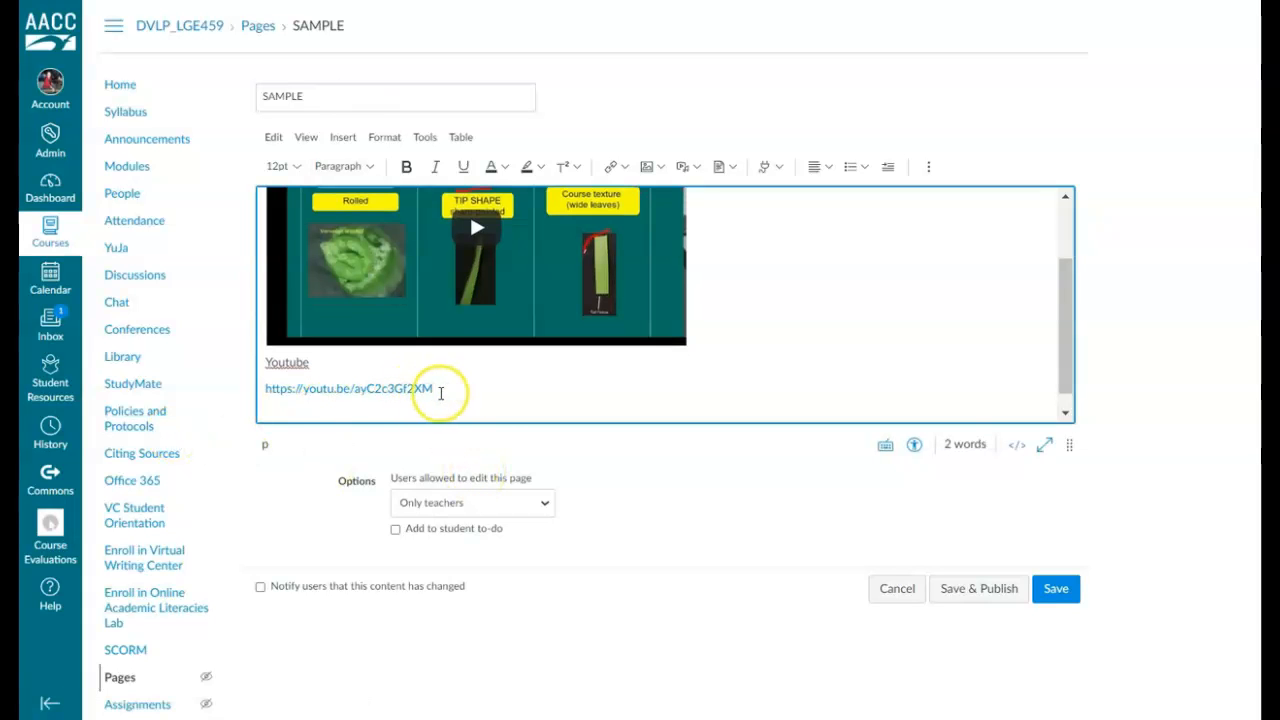
Save the page and expand the video thumbnail under the pasted link to view the inline player.
left_click(1057, 588)
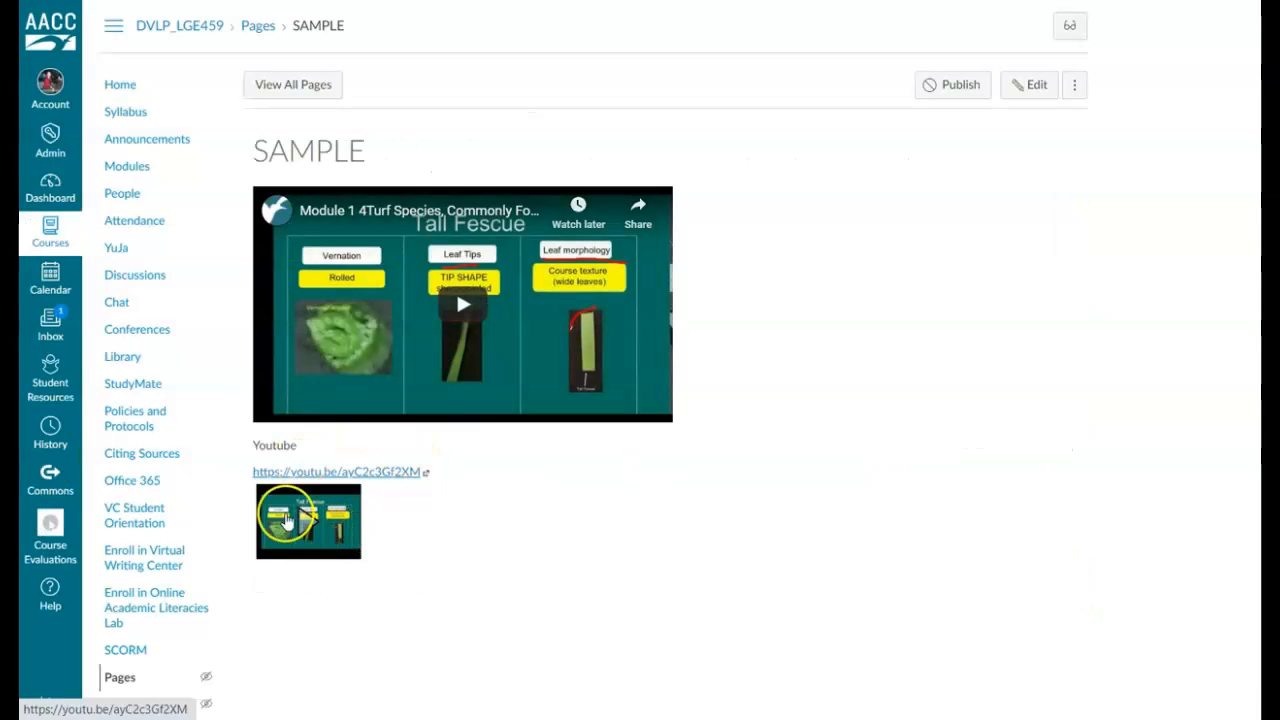
left_click(307, 538)
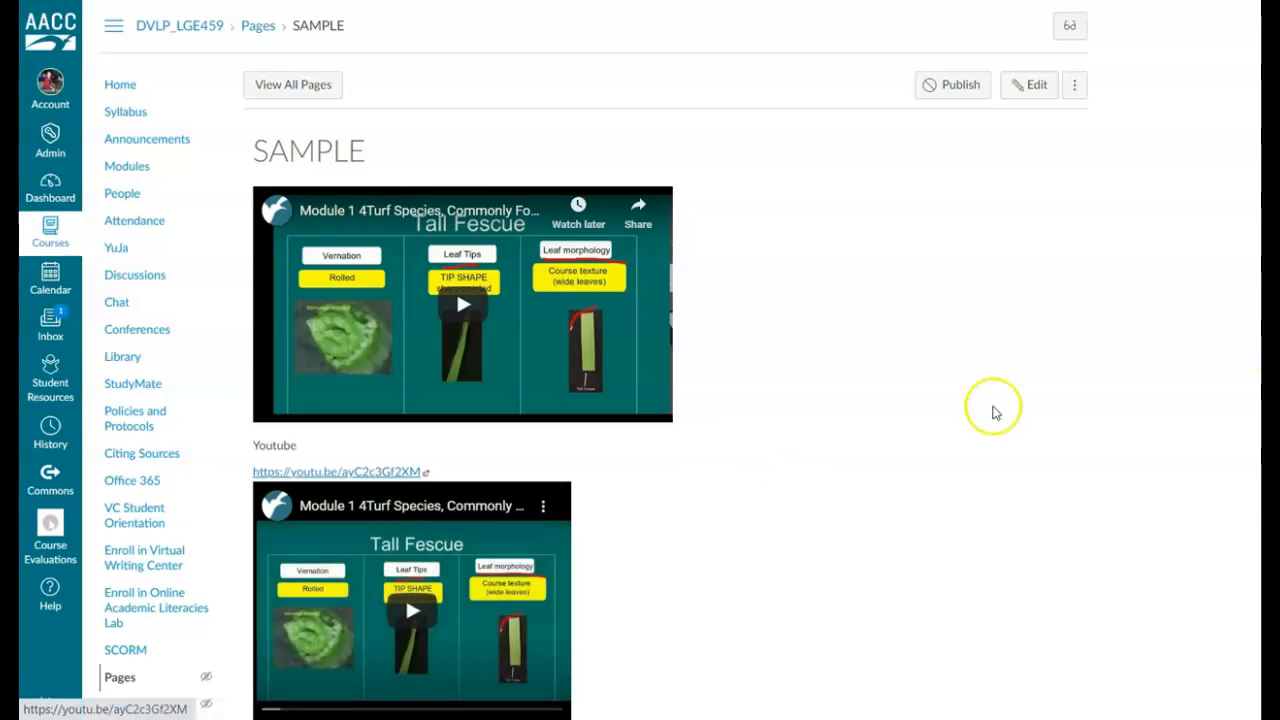
scroll(460, 450, "down", 2)
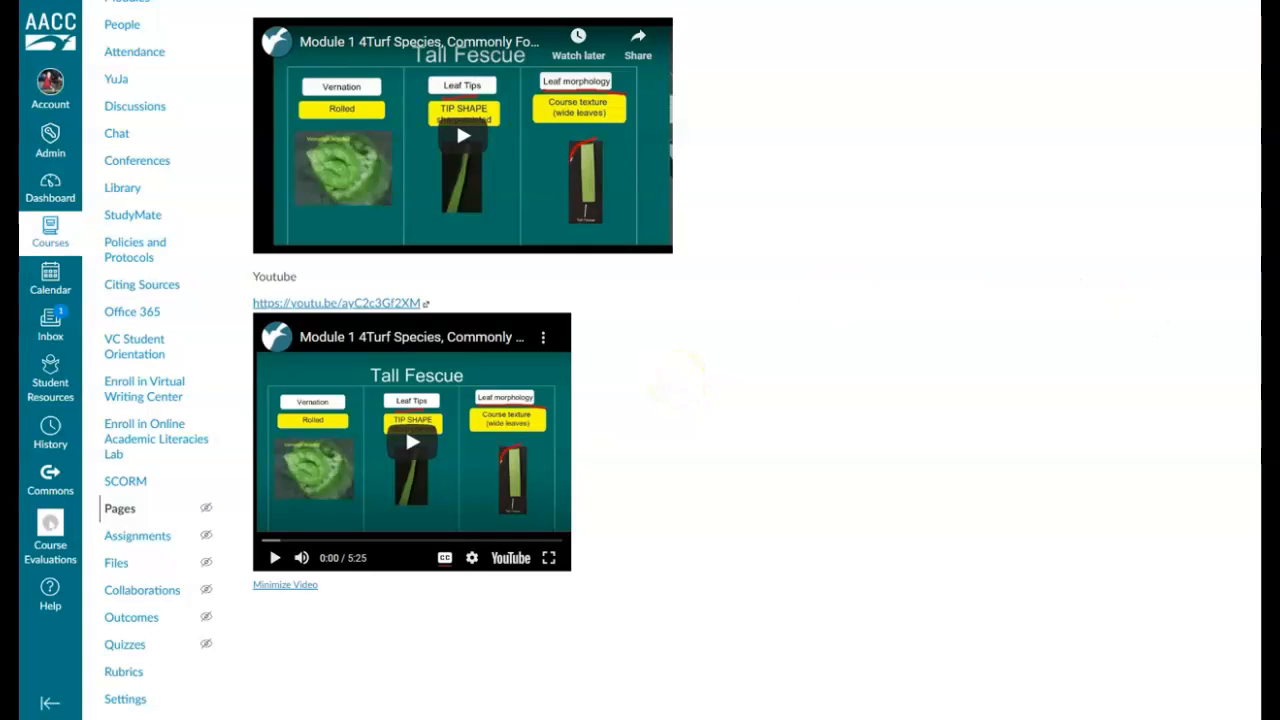
scroll(670, 380, "up", 2)
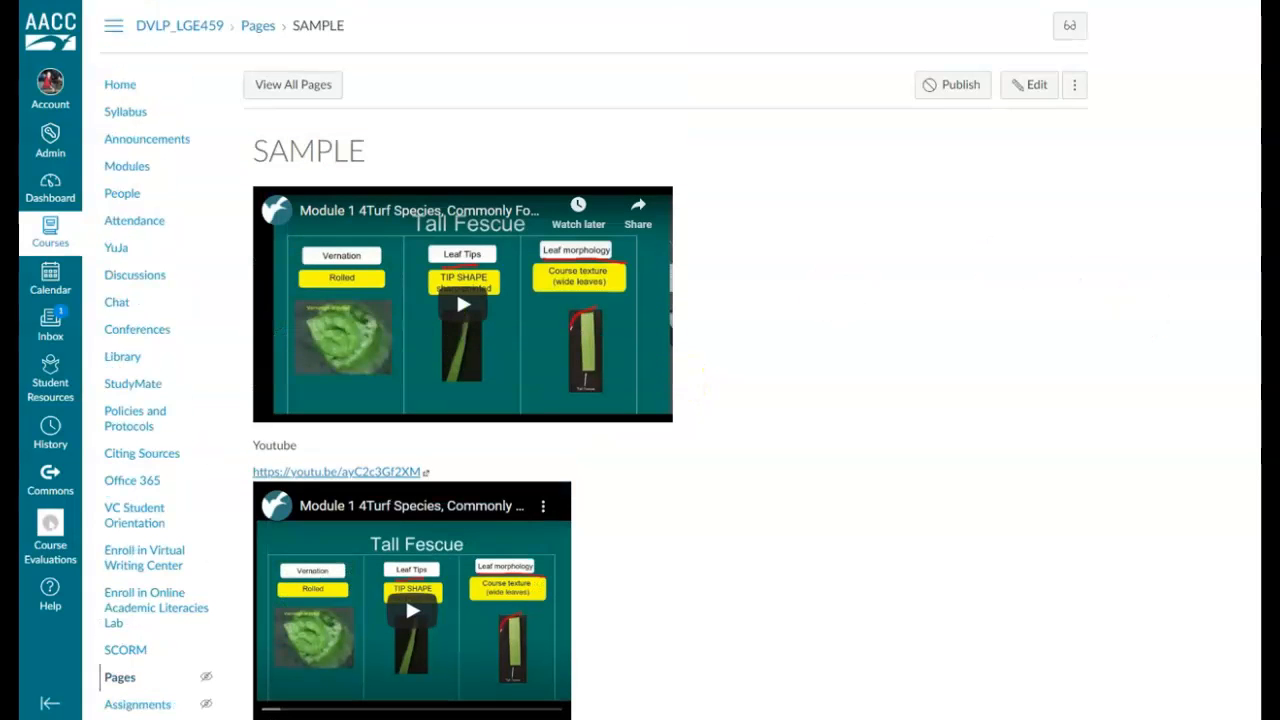